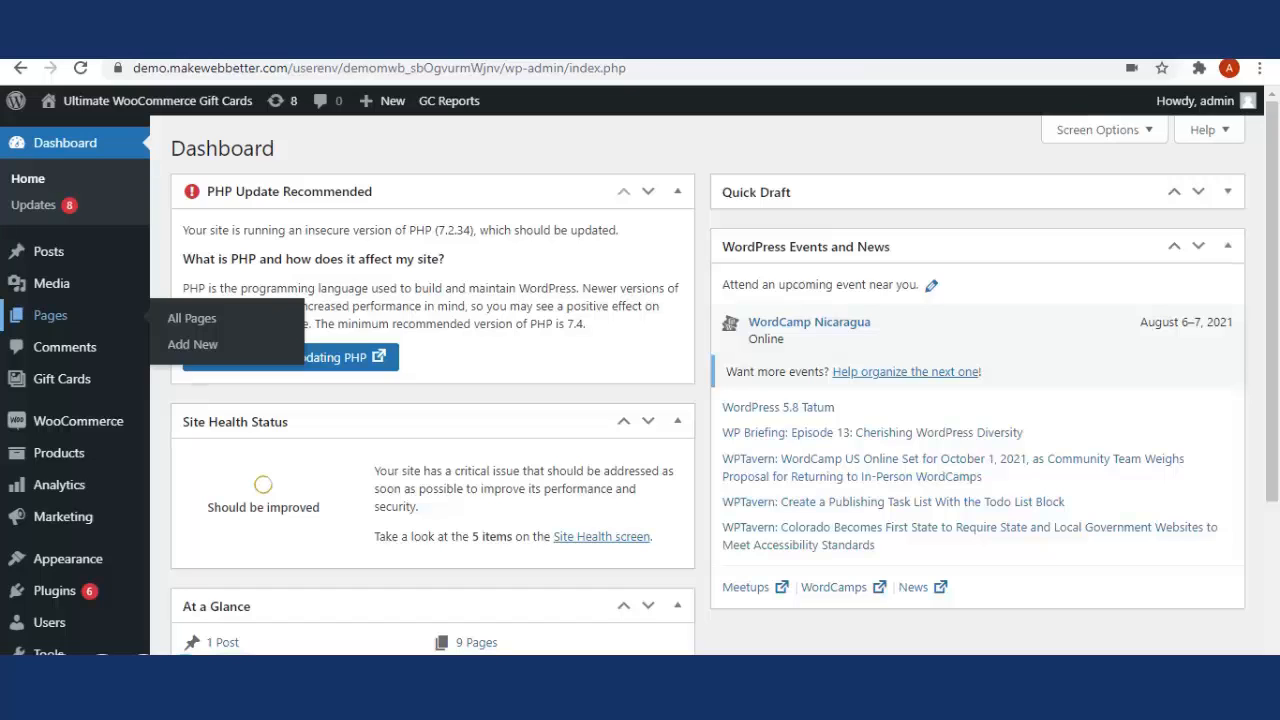
- Browse the gallery of importable gift card templates, from Mothers Day through the birthday designs
{"action": "left_click", "coordinate": [66, 376]}
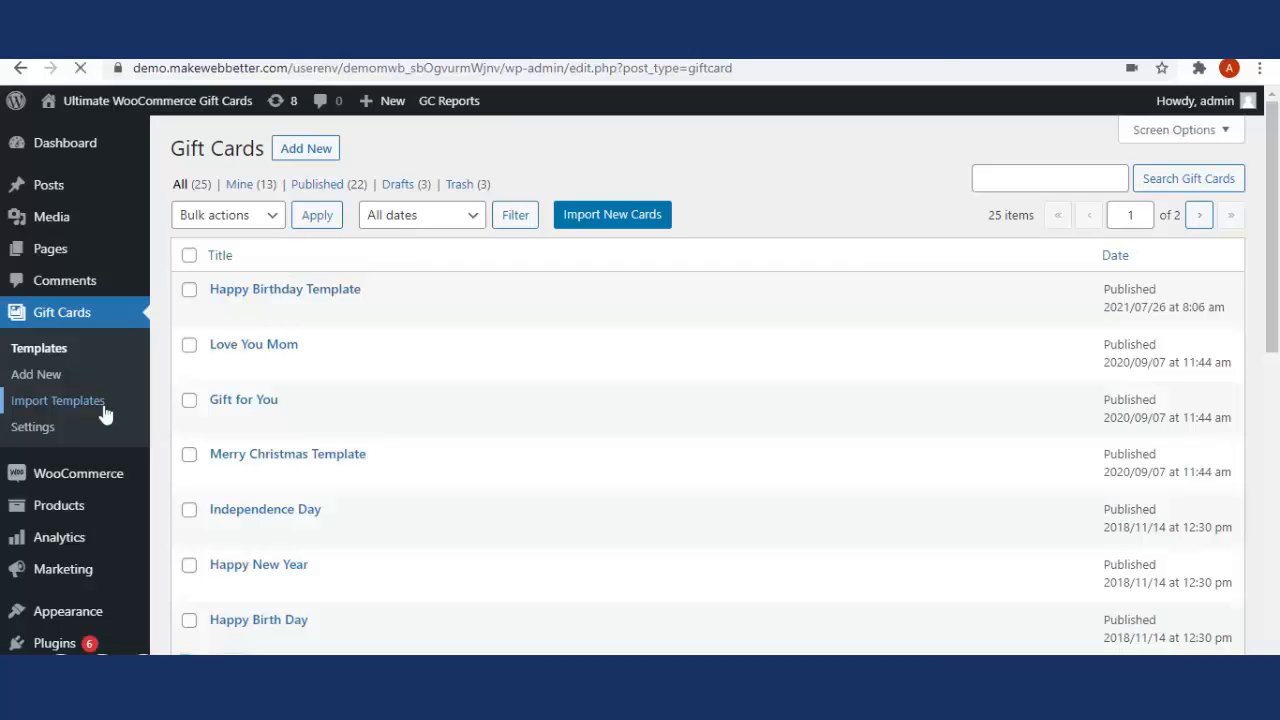
{"action": "scroll", "coordinate": [560, 397], "scroll_direction": "down", "scroll_amount": 1}
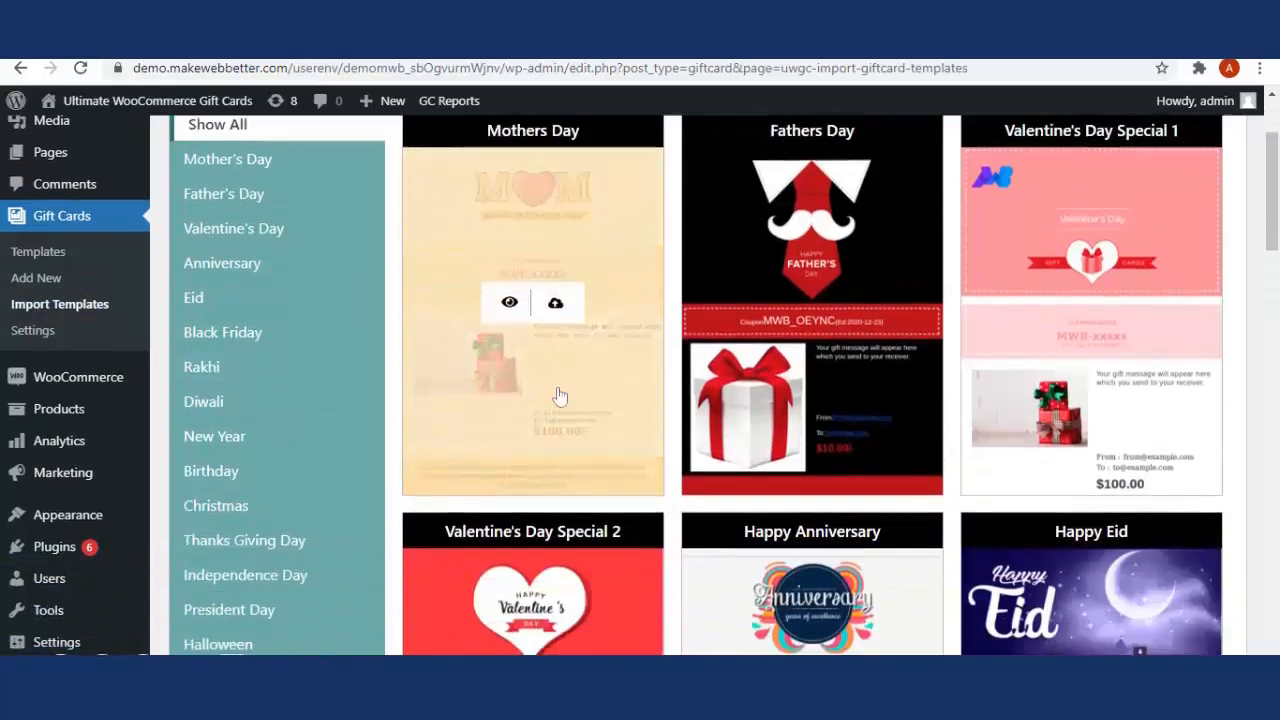
{"action": "scroll", "coordinate": [560, 397], "scroll_direction": "down", "scroll_amount": 3}
{"action": "scroll", "coordinate": [551, 457], "scroll_direction": "down", "scroll_amount": 4}
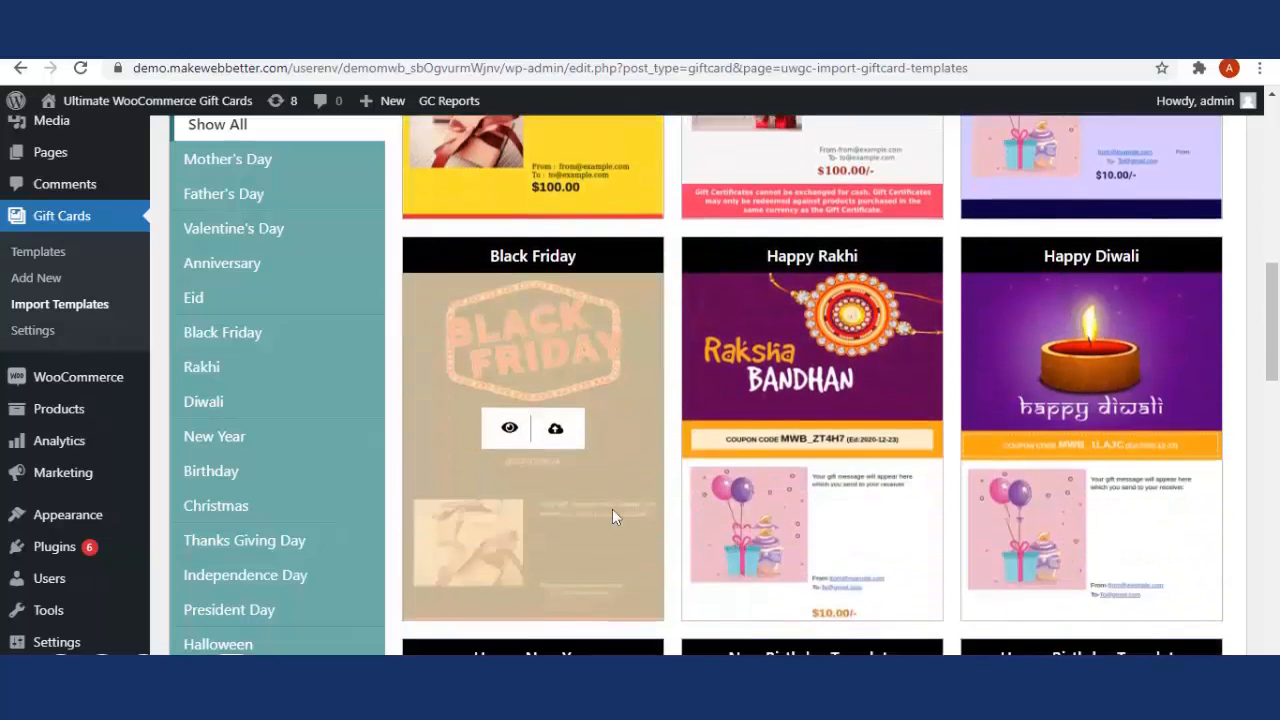
{"action": "scroll", "coordinate": [604, 506], "scroll_direction": "down", "scroll_amount": 4}
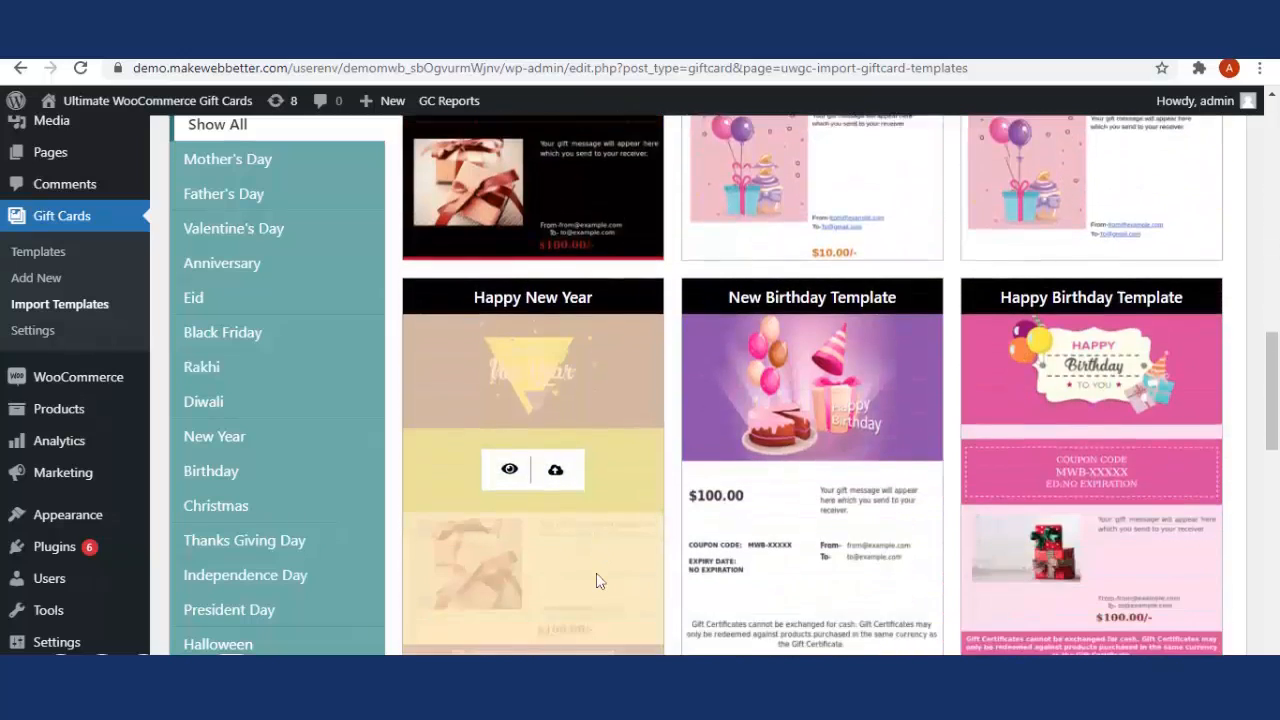
{"action": "scroll", "coordinate": [594, 578], "scroll_direction": "up", "scroll_amount": 4}
{"action": "scroll", "coordinate": [588, 585], "scroll_direction": "up", "scroll_amount": 5}
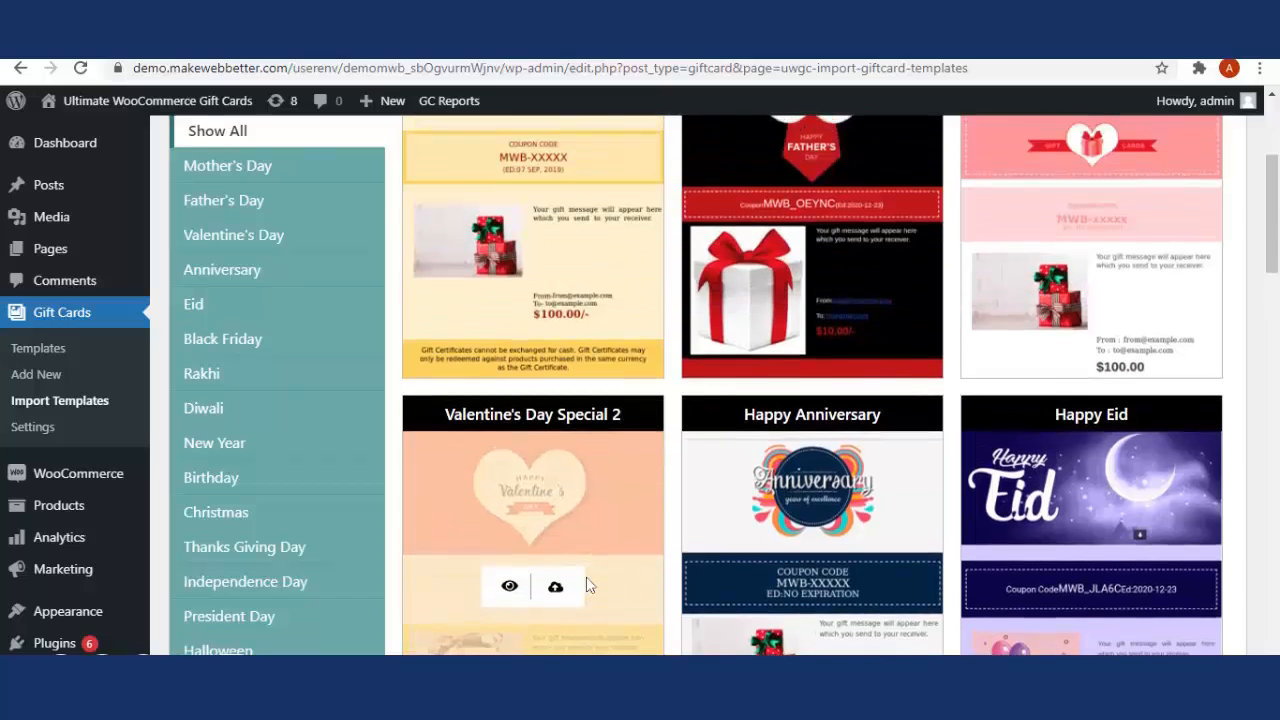
{"action": "scroll", "coordinate": [588, 585], "scroll_direction": "up", "scroll_amount": 2}
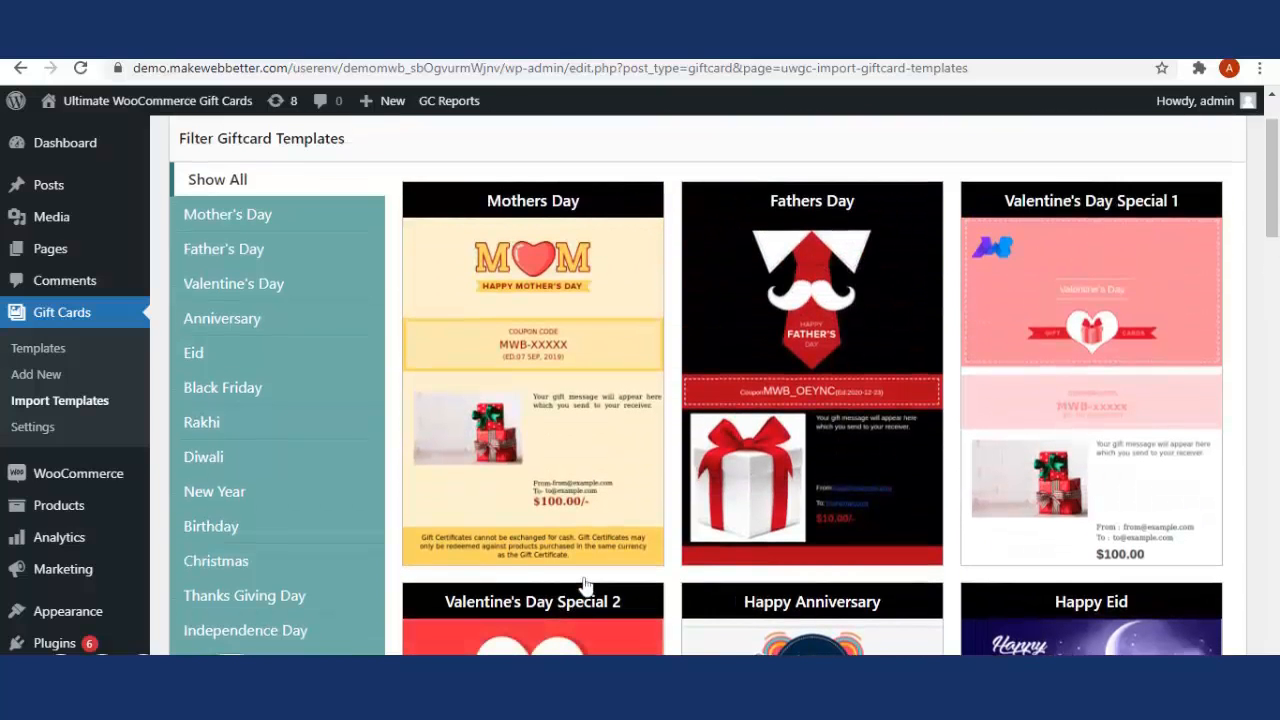
{"action": "mouse_move", "coordinate": [520, 471]}
{"action": "scroll", "coordinate": [476, 472], "scroll_direction": "up", "scroll_amount": 1}
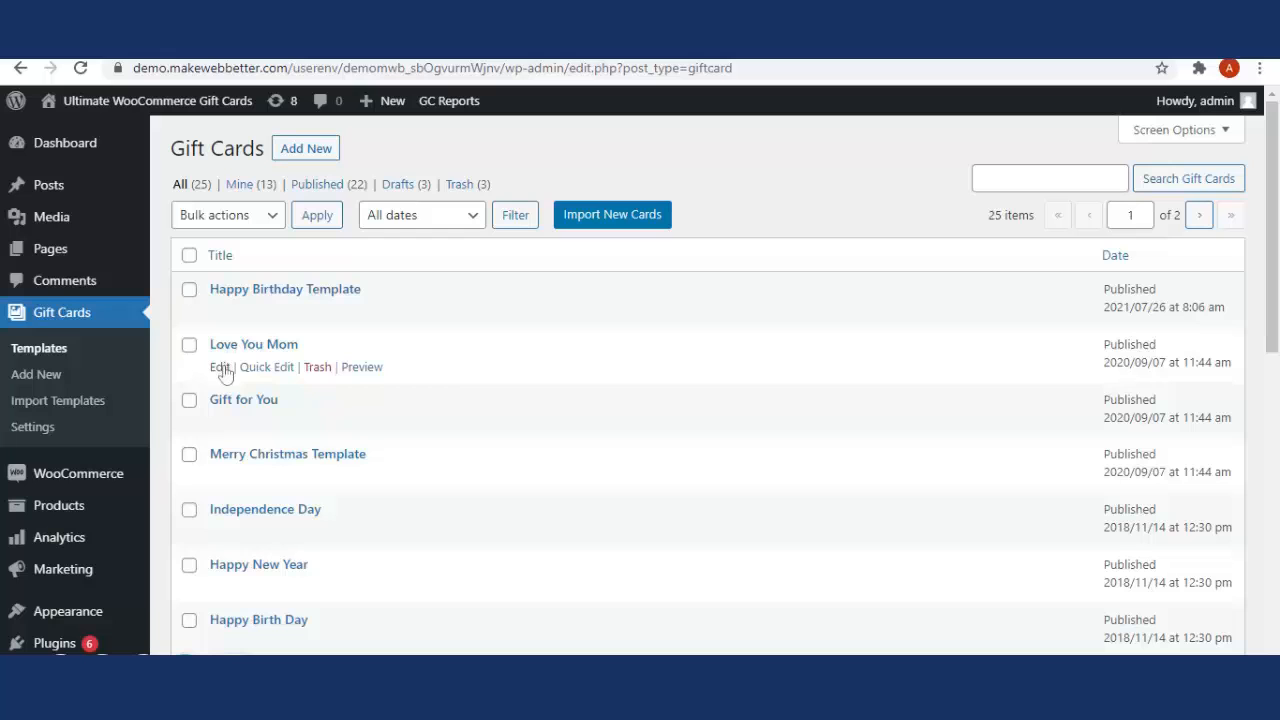
- Open the Love You Mom gift card template for editing, review its shortcodes and layout, and leave it
{"action": "left_click", "coordinate": [221, 368]}
{"action": "scroll", "coordinate": [815, 397], "scroll_direction": "down", "scroll_amount": 1}
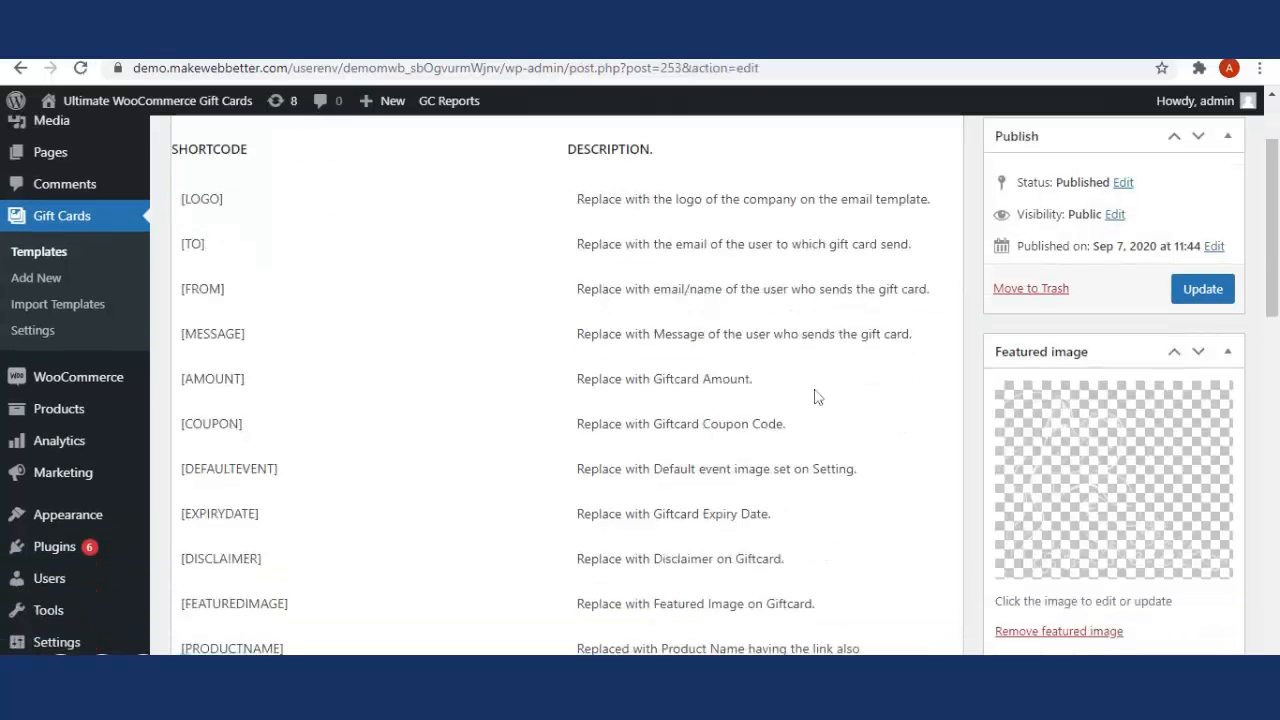
{"action": "scroll", "coordinate": [586, 543], "scroll_direction": "down", "scroll_amount": 5}
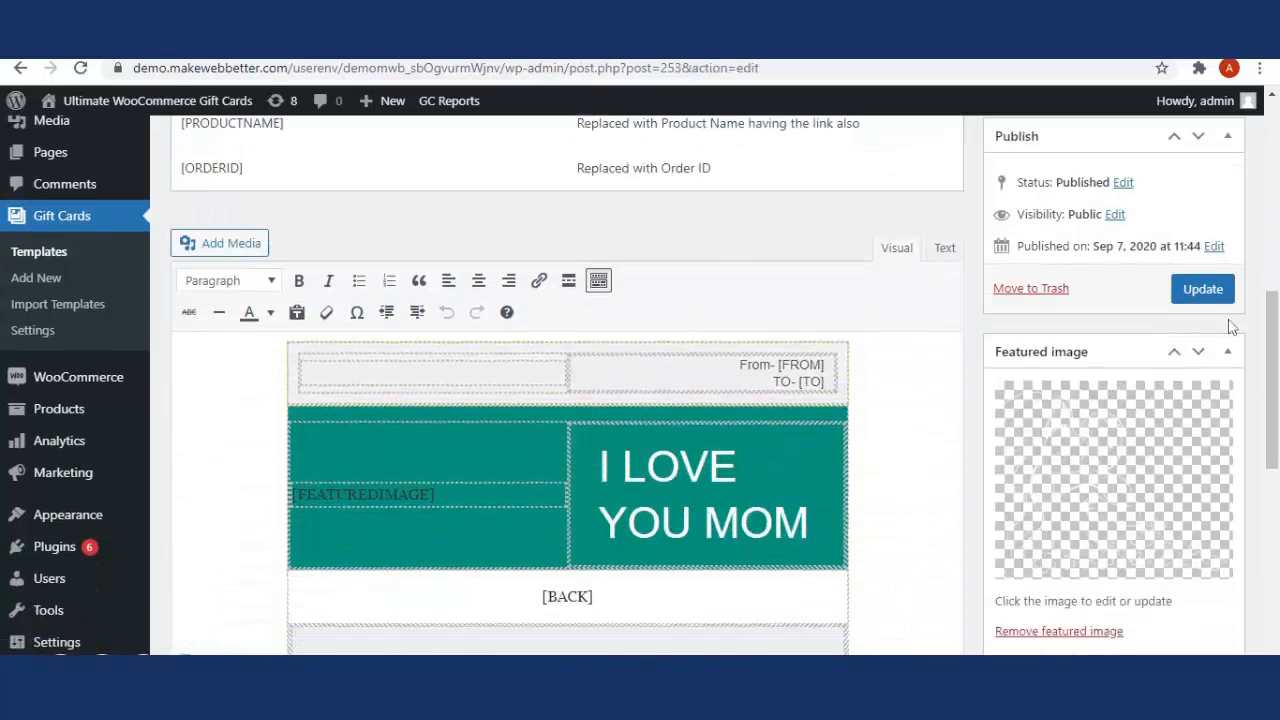
{"action": "scroll", "coordinate": [938, 326], "scroll_direction": "up", "scroll_amount": 3}
{"action": "left_click", "coordinate": [21, 68]}
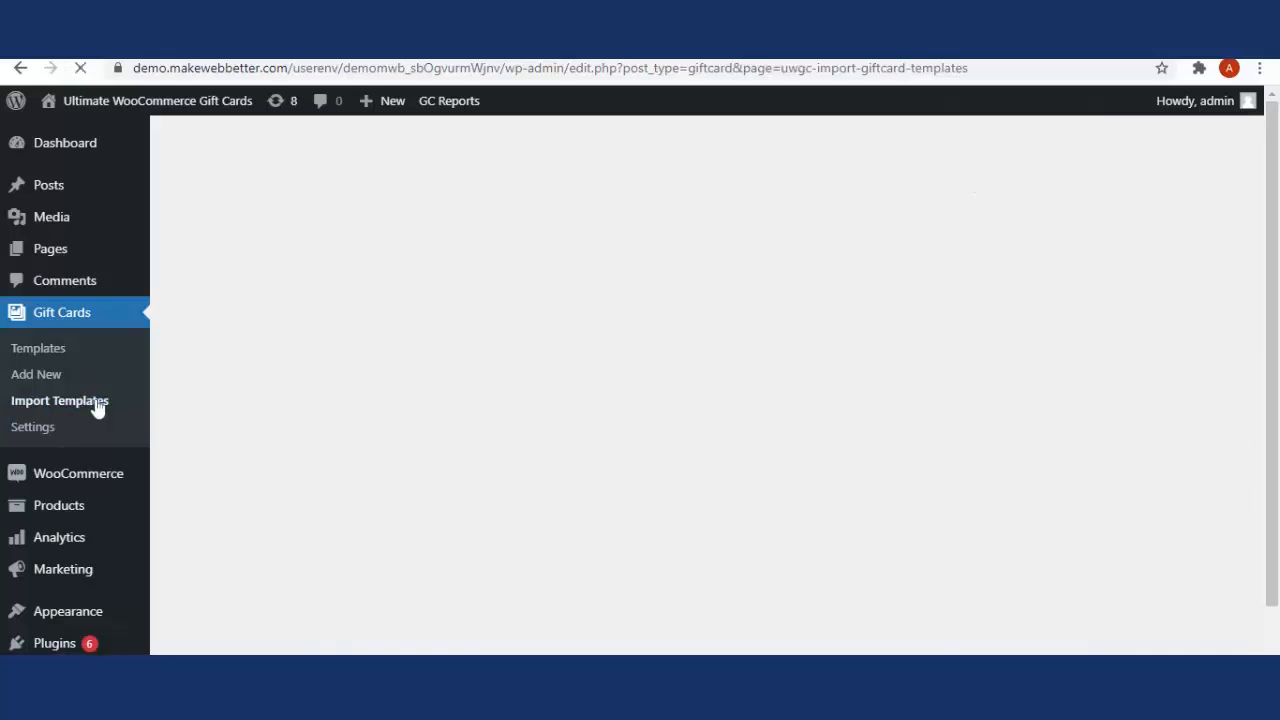
- Look over the importable template gallery again and review the list of existing gift card templates
{"action": "scroll", "coordinate": [595, 484], "scroll_direction": "down", "scroll_amount": 2}
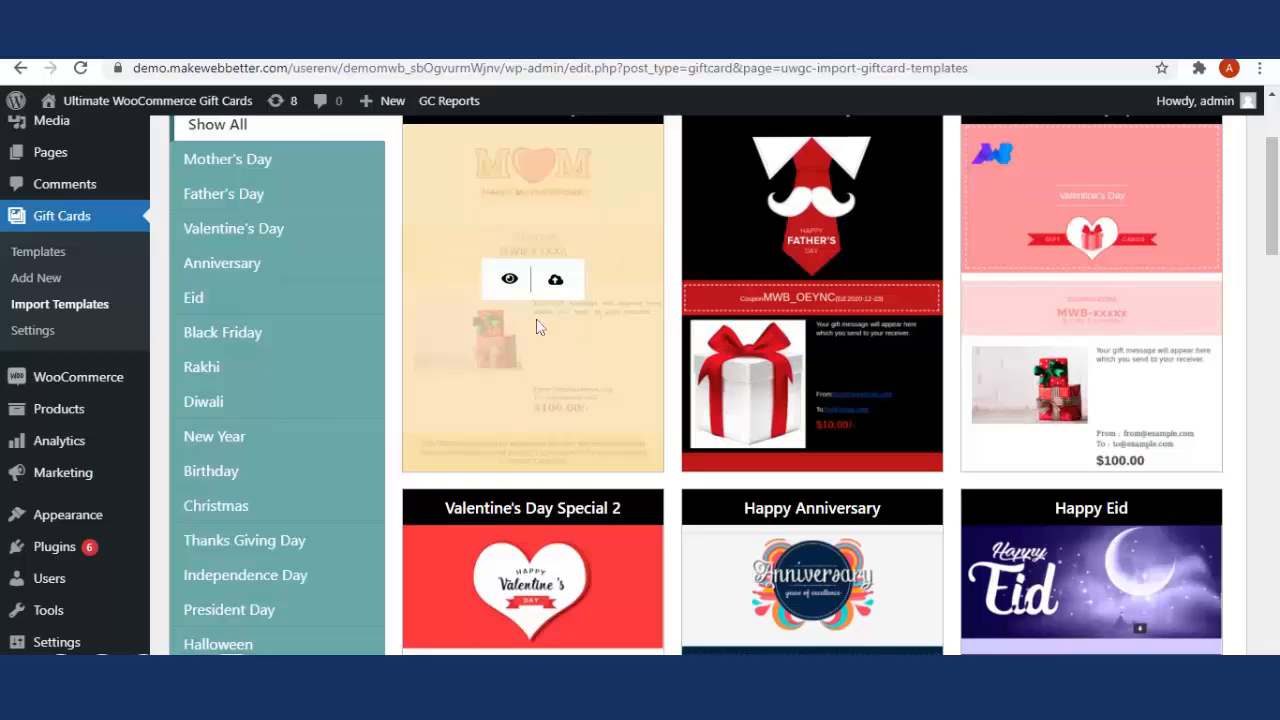
{"action": "scroll", "coordinate": [251, 469], "scroll_direction": "up", "scroll_amount": 3}
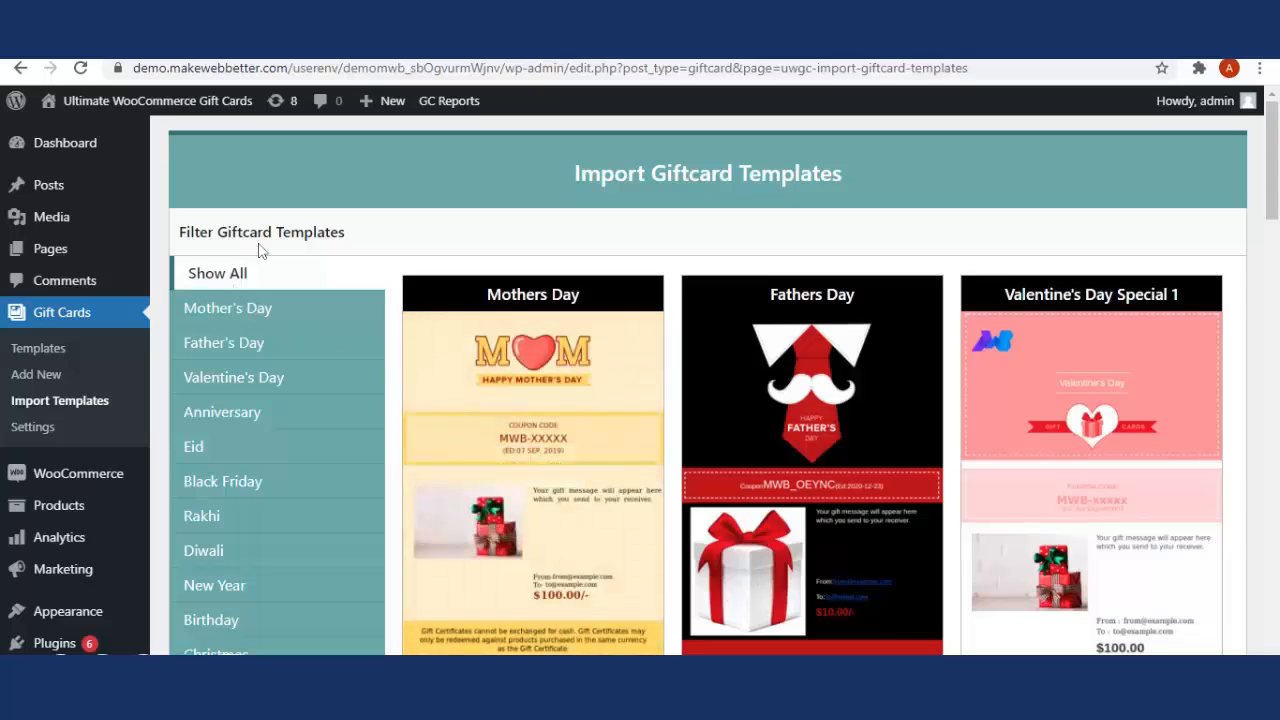
{"action": "left_click", "coordinate": [82, 356]}
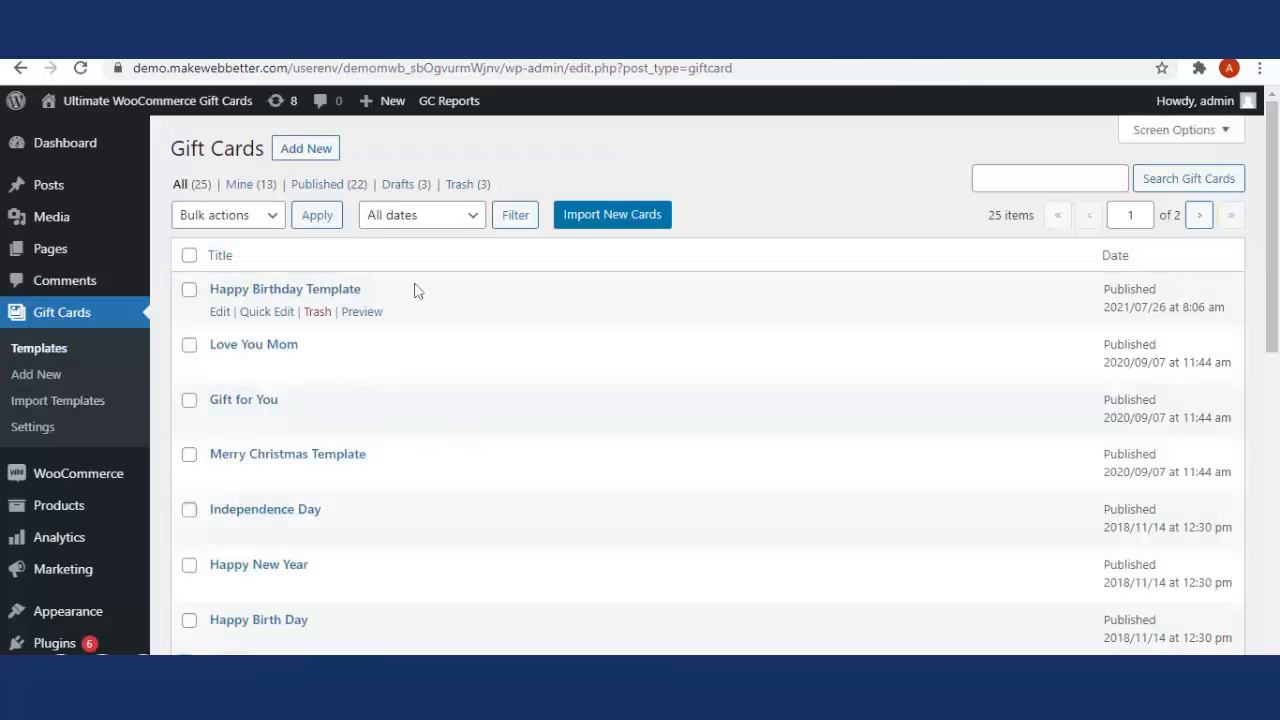
{"action": "scroll", "coordinate": [443, 351], "scroll_direction": "down", "scroll_amount": 6}
{"action": "scroll", "coordinate": [426, 409], "scroll_direction": "up", "scroll_amount": 5}
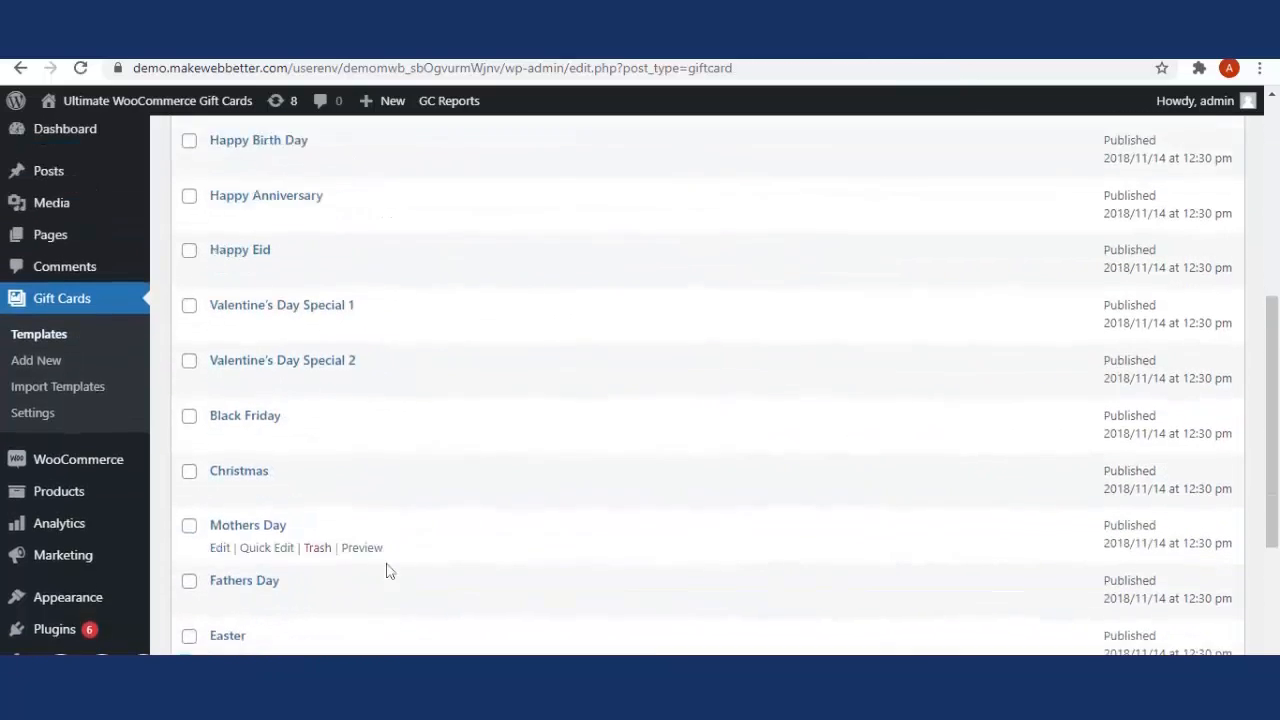
{"action": "scroll", "coordinate": [390, 556], "scroll_direction": "up", "scroll_amount": 1}
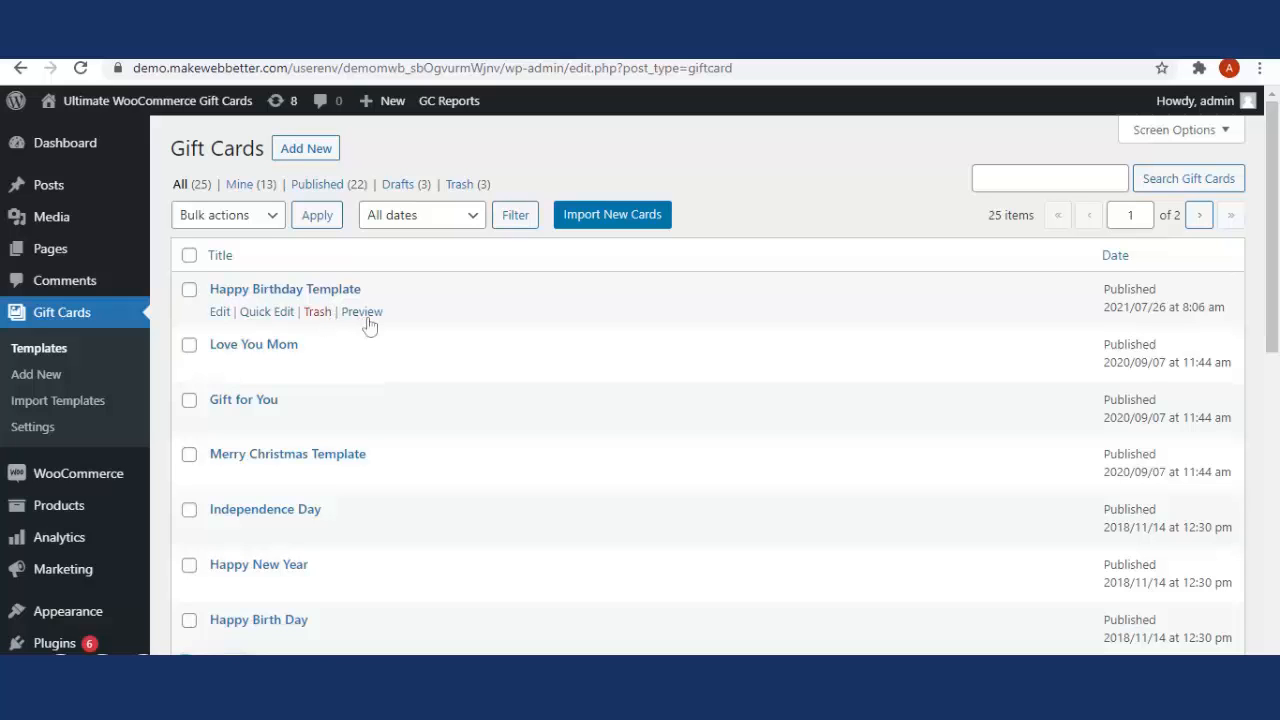
- Preview the Happy Birthday Template from its header to the coupon code and amount, and close the preview
{"action": "left_click", "coordinate": [364, 314]}
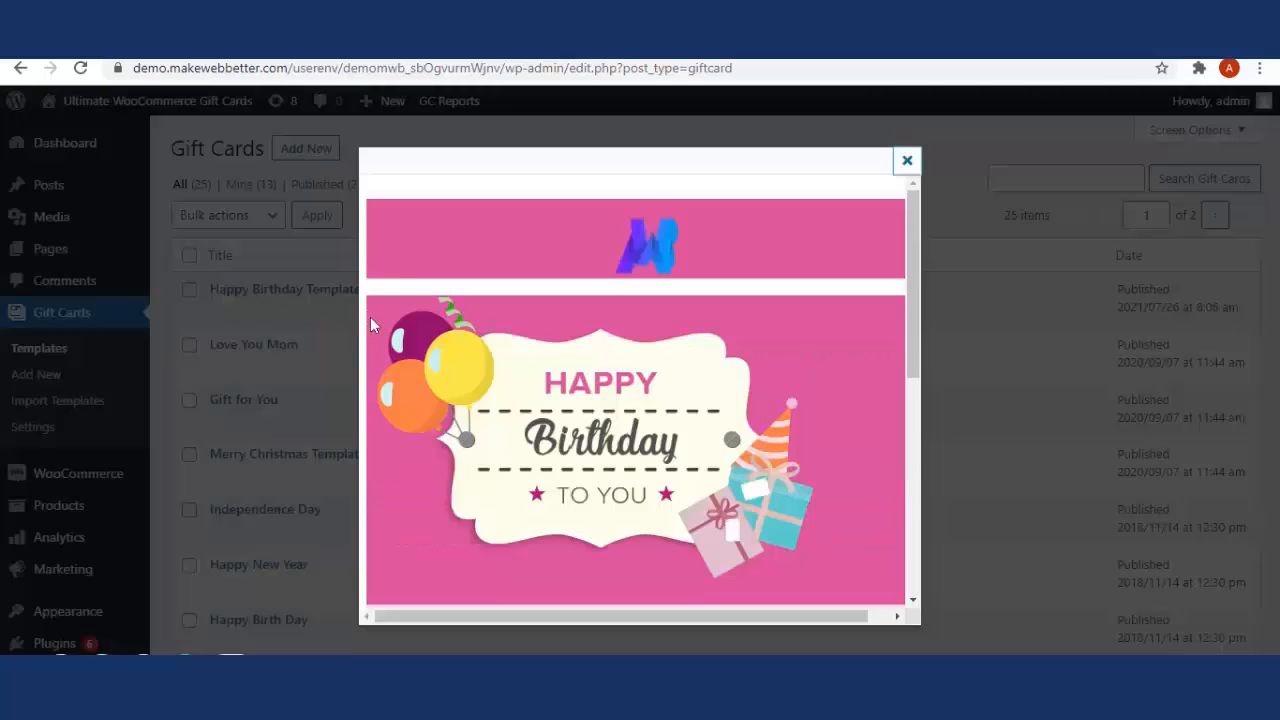
{"action": "scroll", "coordinate": [818, 405], "scroll_direction": "down", "scroll_amount": 3}
{"action": "scroll", "coordinate": [688, 414], "scroll_direction": "down", "scroll_amount": 2}
{"action": "scroll", "coordinate": [709, 429], "scroll_direction": "up", "scroll_amount": 3}
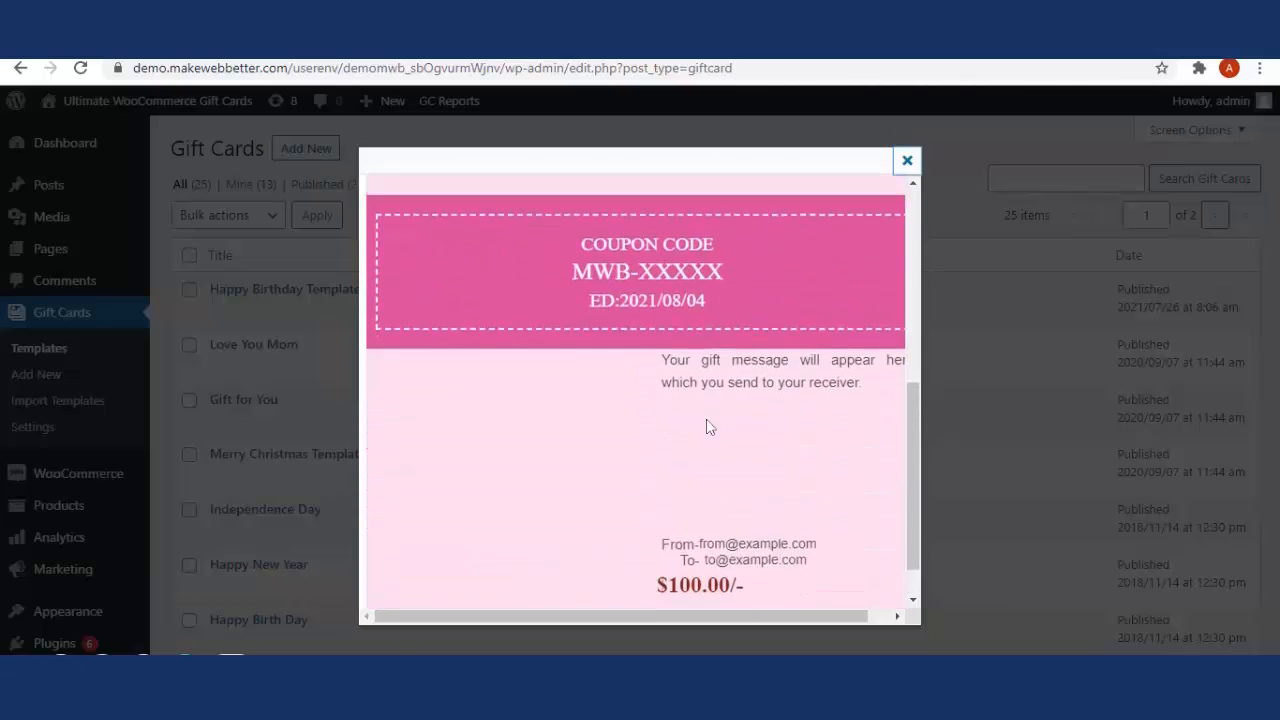
{"action": "left_click", "coordinate": [907, 160]}
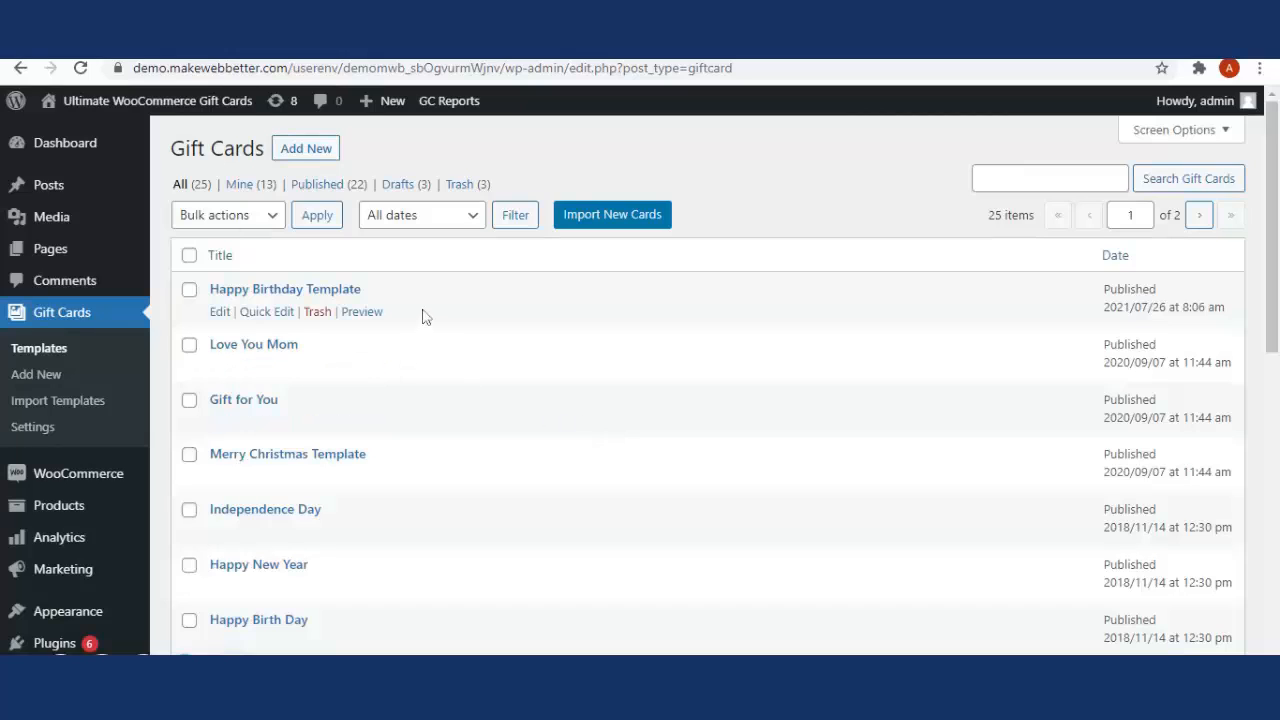
- Create a new gift card template titled "Festive Gift Card" and review the available shortcodes
{"action": "left_click", "coordinate": [329, 152]}
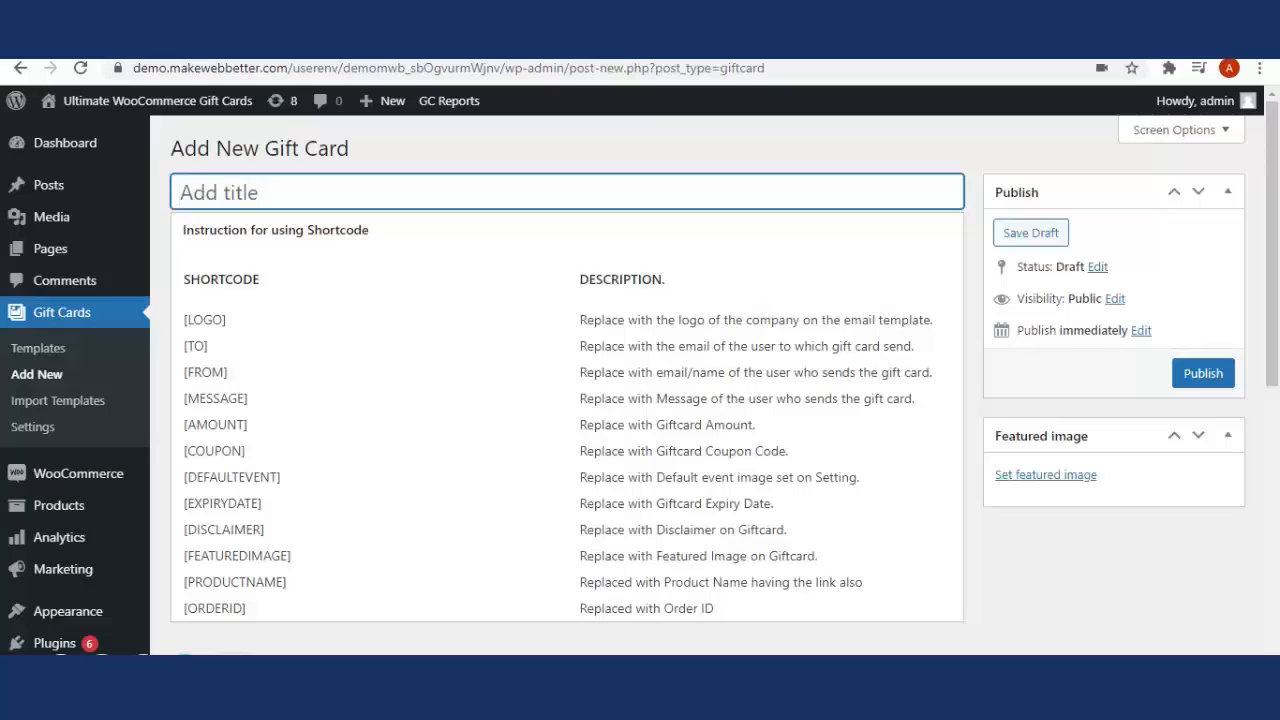
{"action": "type", "text": "Festive Gift Card"}
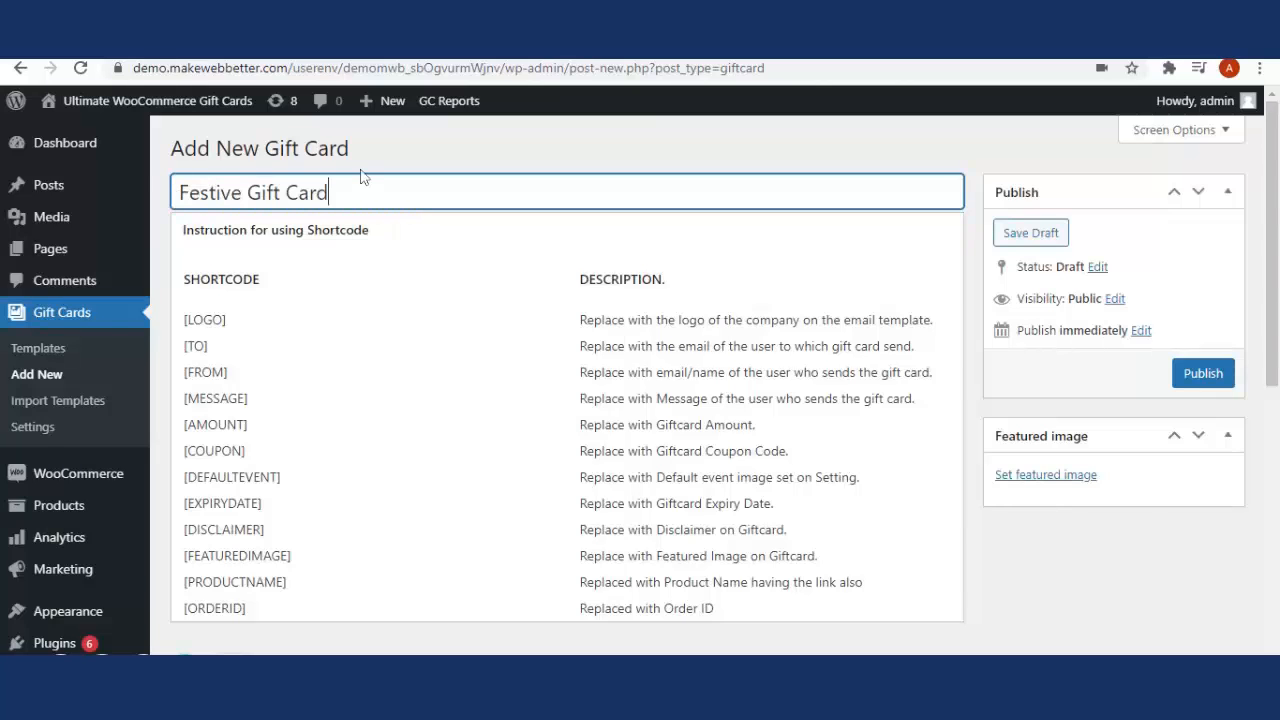
{"action": "scroll", "coordinate": [495, 235], "scroll_direction": "down", "scroll_amount": 1}
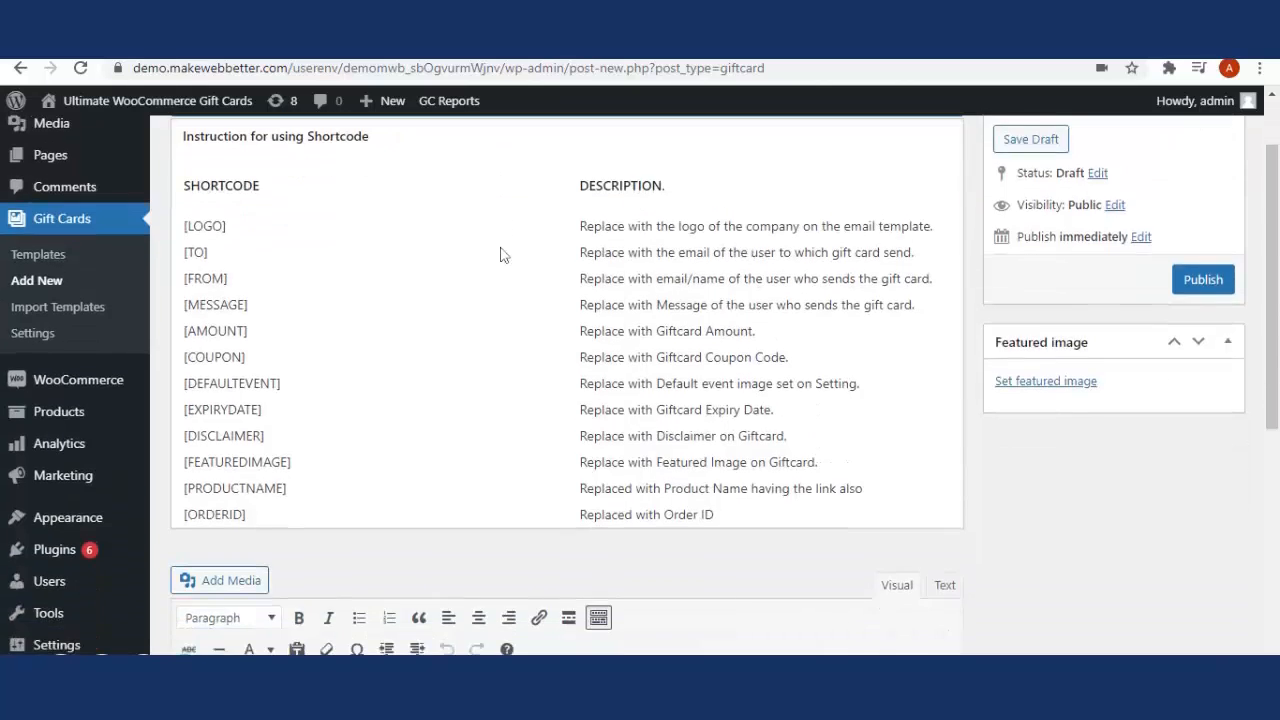
{"action": "scroll", "coordinate": [320, 263], "scroll_direction": "up", "scroll_amount": 1}
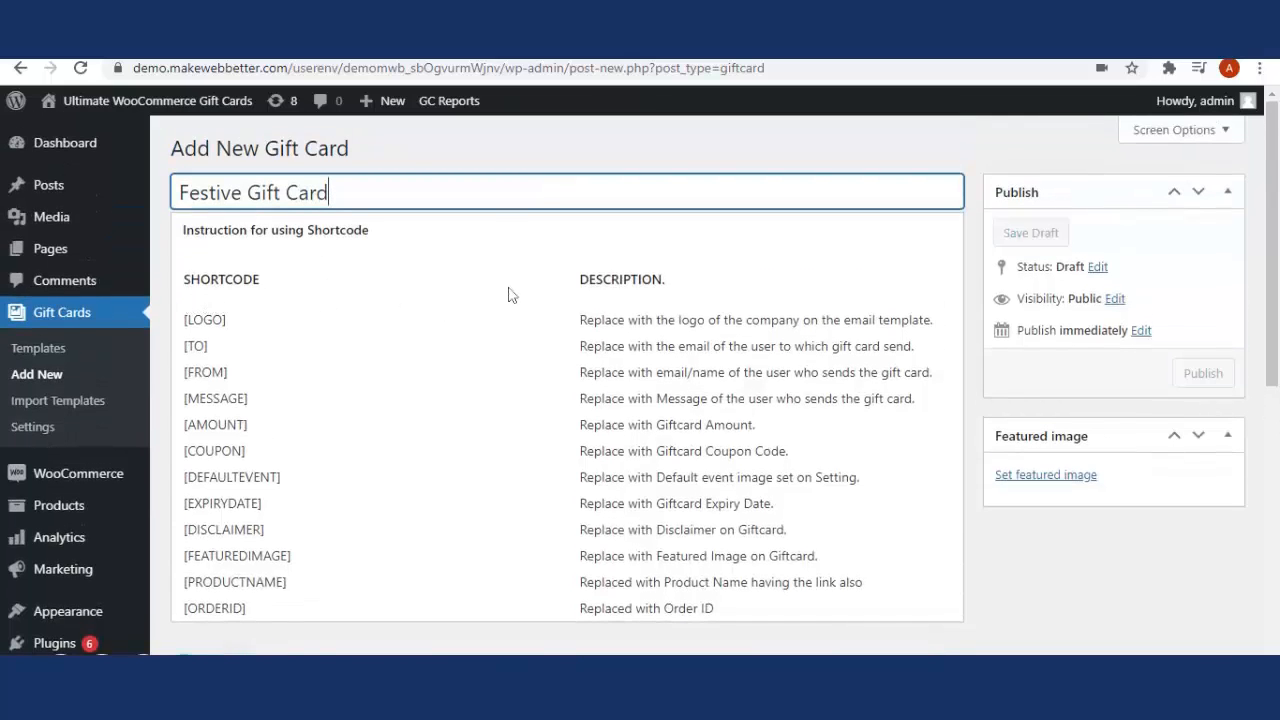
{"action": "scroll", "coordinate": [400, 352], "scroll_direction": "down", "scroll_amount": 1}
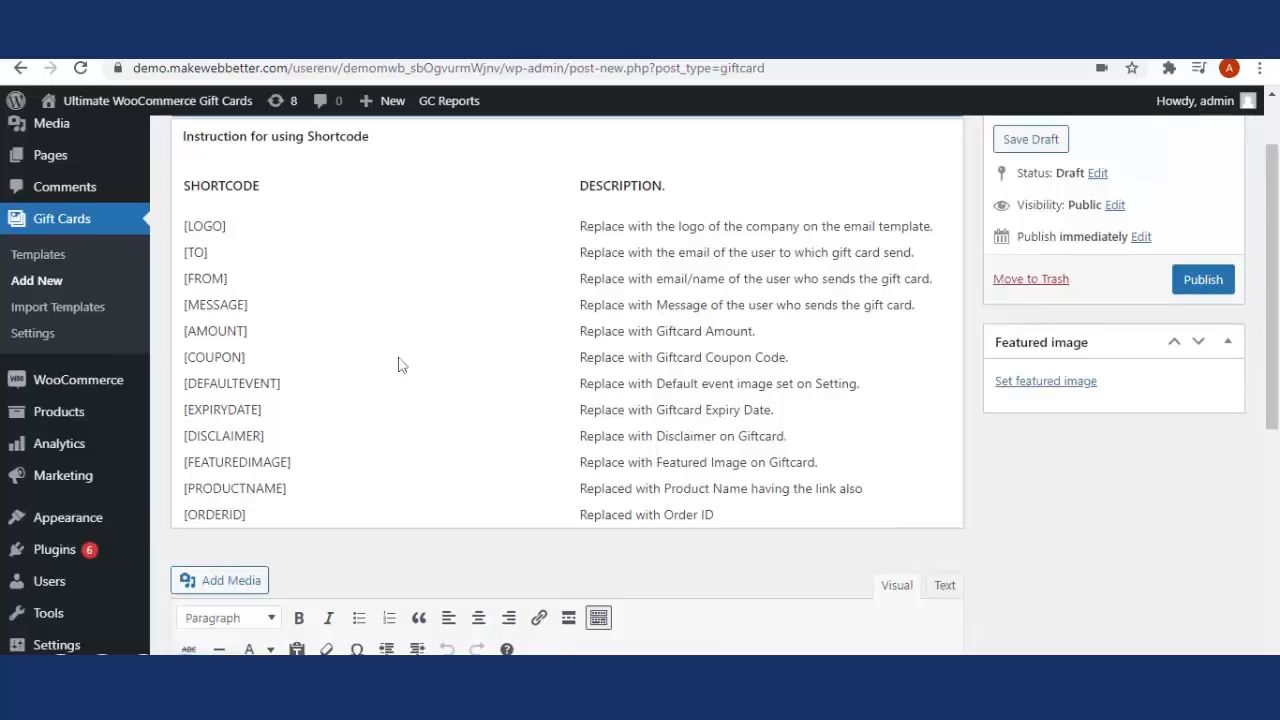
{"action": "scroll", "coordinate": [398, 364], "scroll_direction": "up", "scroll_amount": 1}
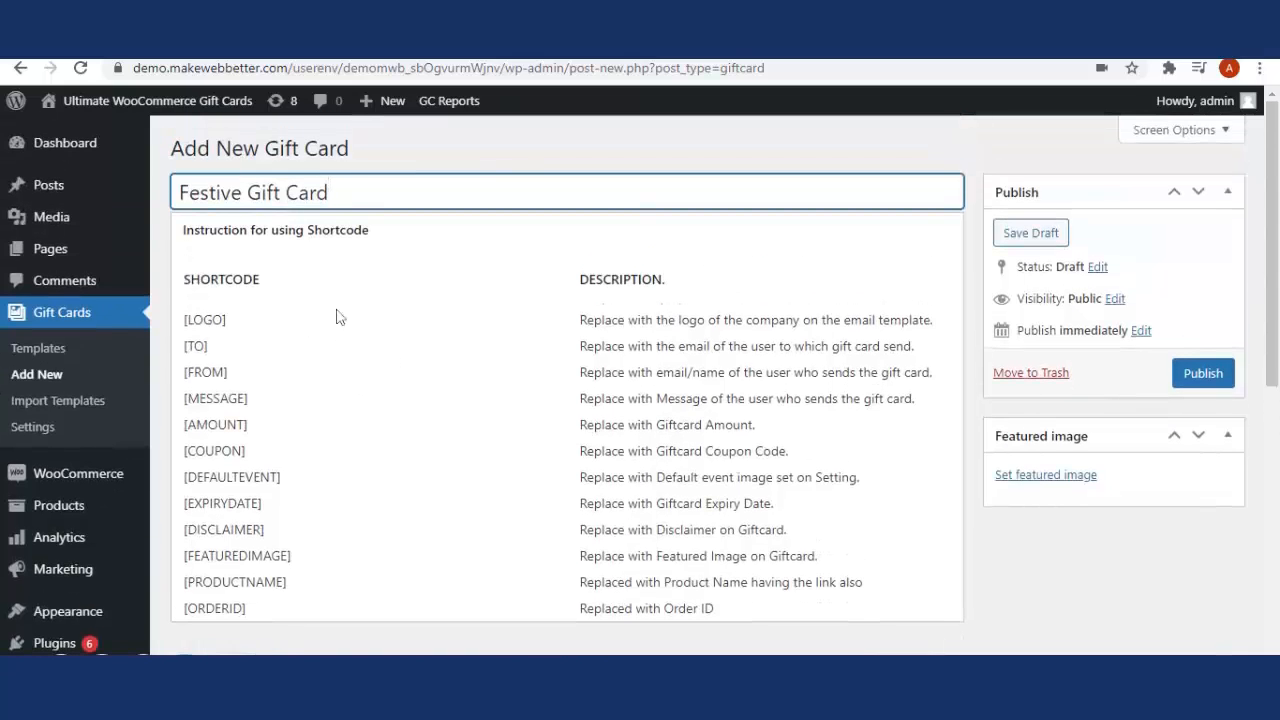
- Copy the [LOGO] shortcode into the template body, centre it, and insert a Read More divider below it
{"action": "scroll", "coordinate": [372, 320], "scroll_direction": "down", "scroll_amount": 3}
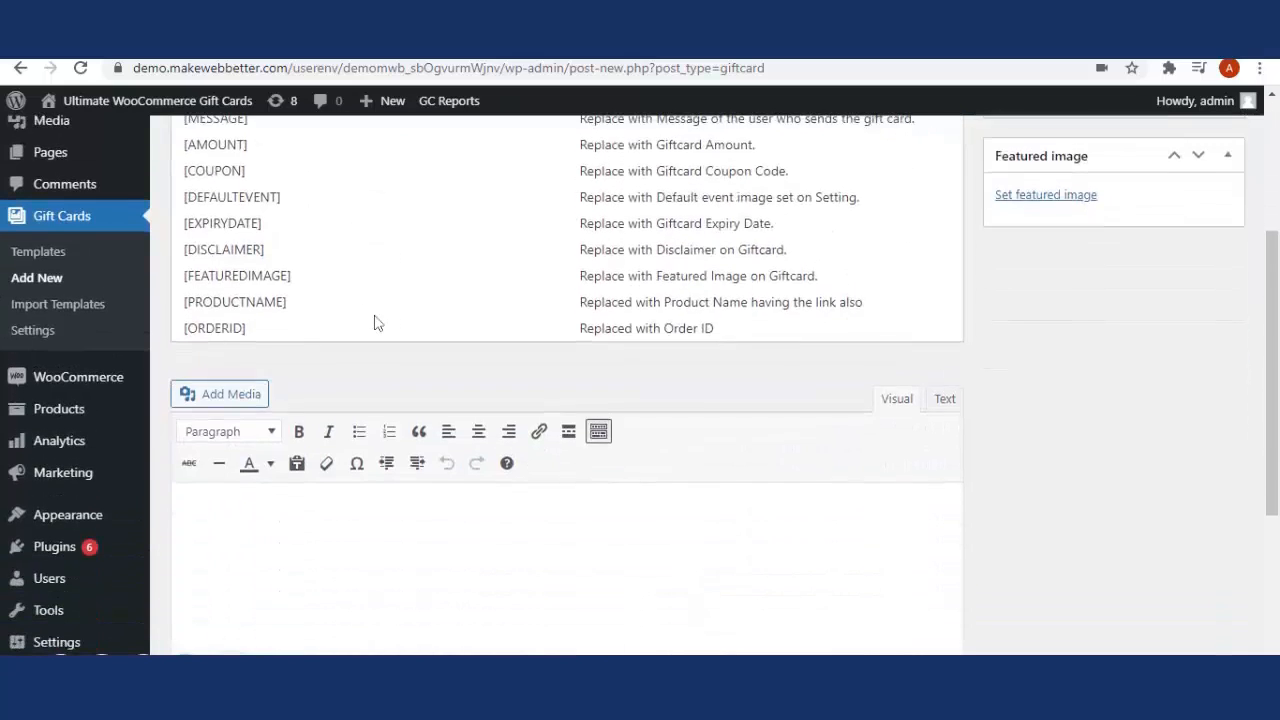
{"action": "scroll", "coordinate": [376, 322], "scroll_direction": "up", "scroll_amount": 2}
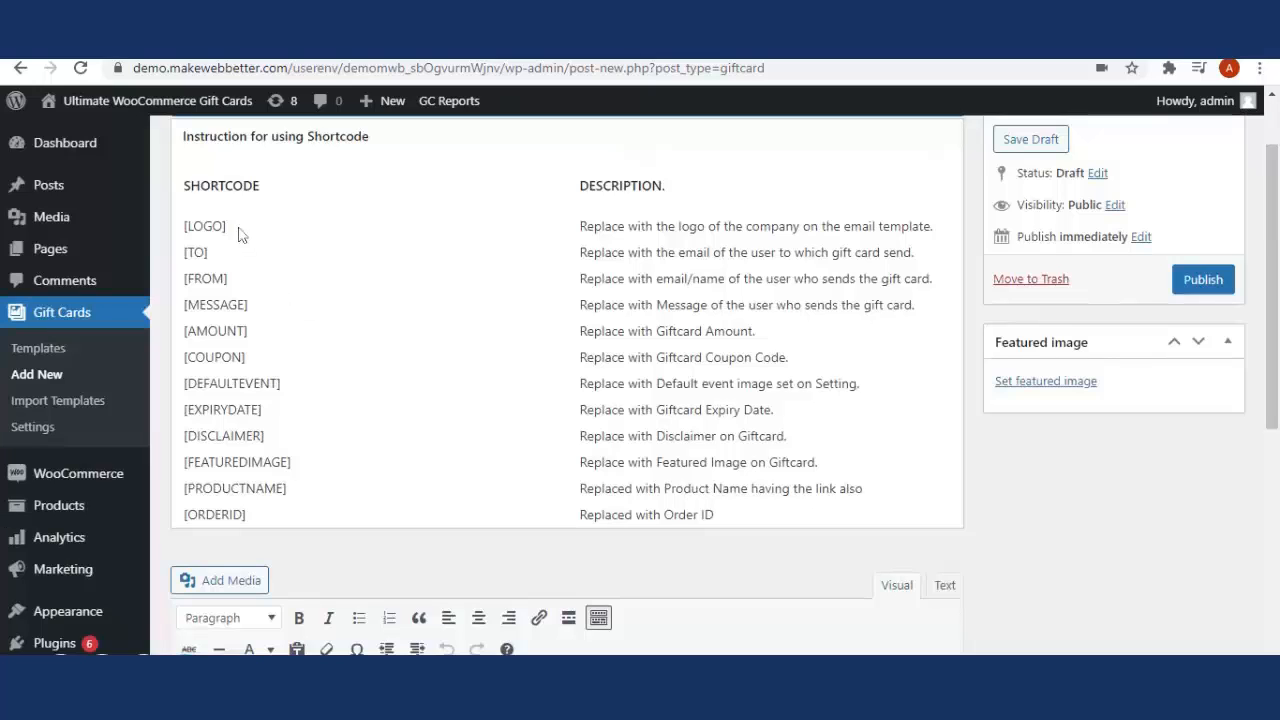
{"action": "left_click_drag", "start_coordinate": [228, 232], "coordinate": [183, 238]}
{"action": "key", "text": "ctrl+c"}
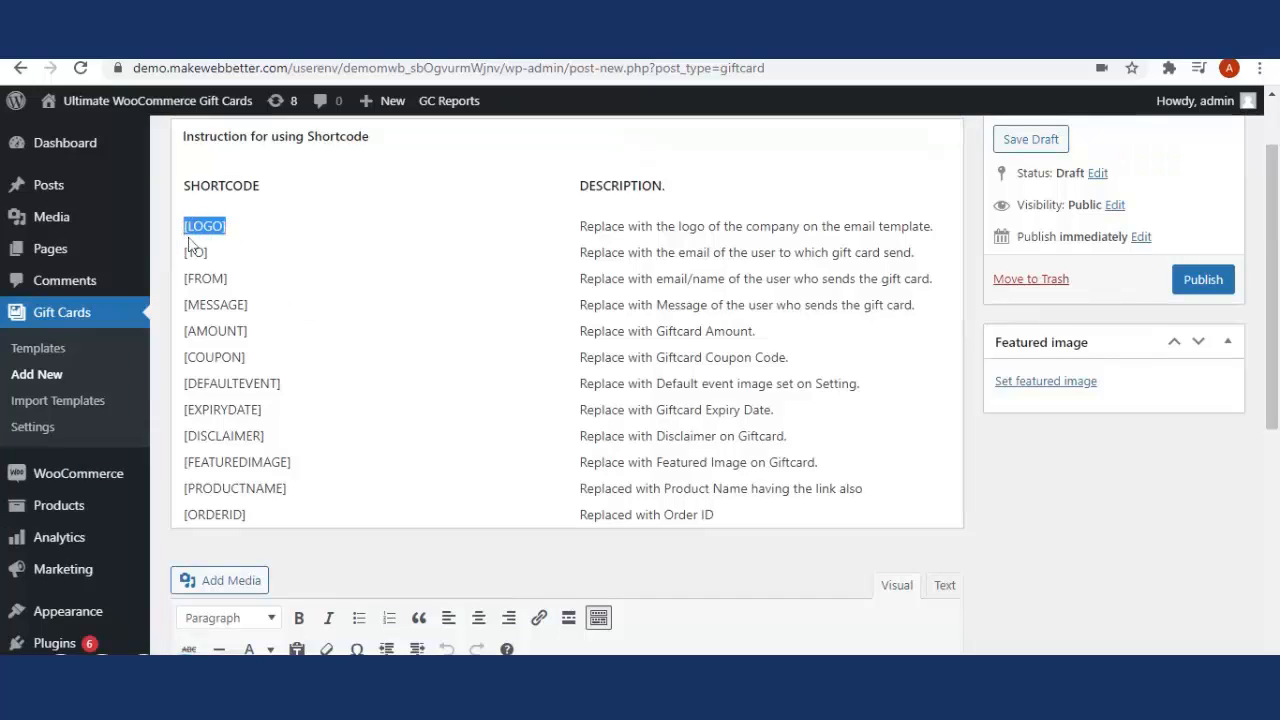
{"action": "scroll", "coordinate": [434, 383], "scroll_direction": "down", "scroll_amount": 3}
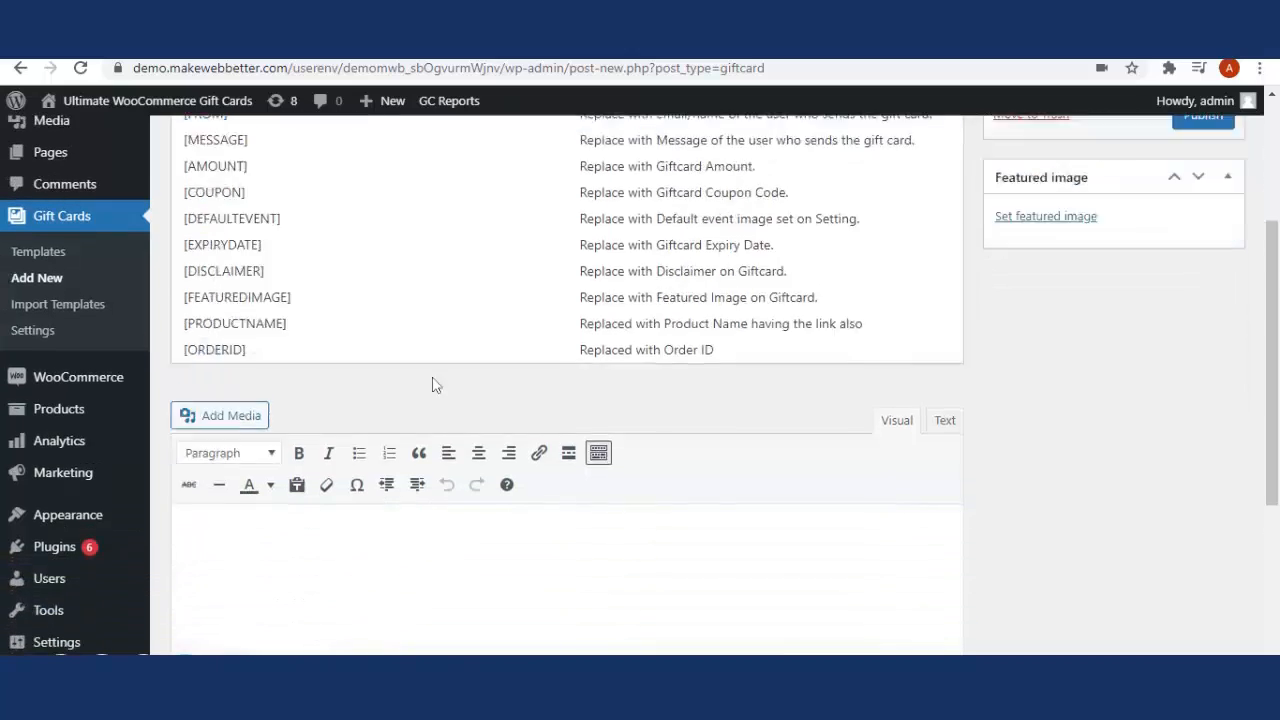
{"action": "key", "text": "ctrl+v"}
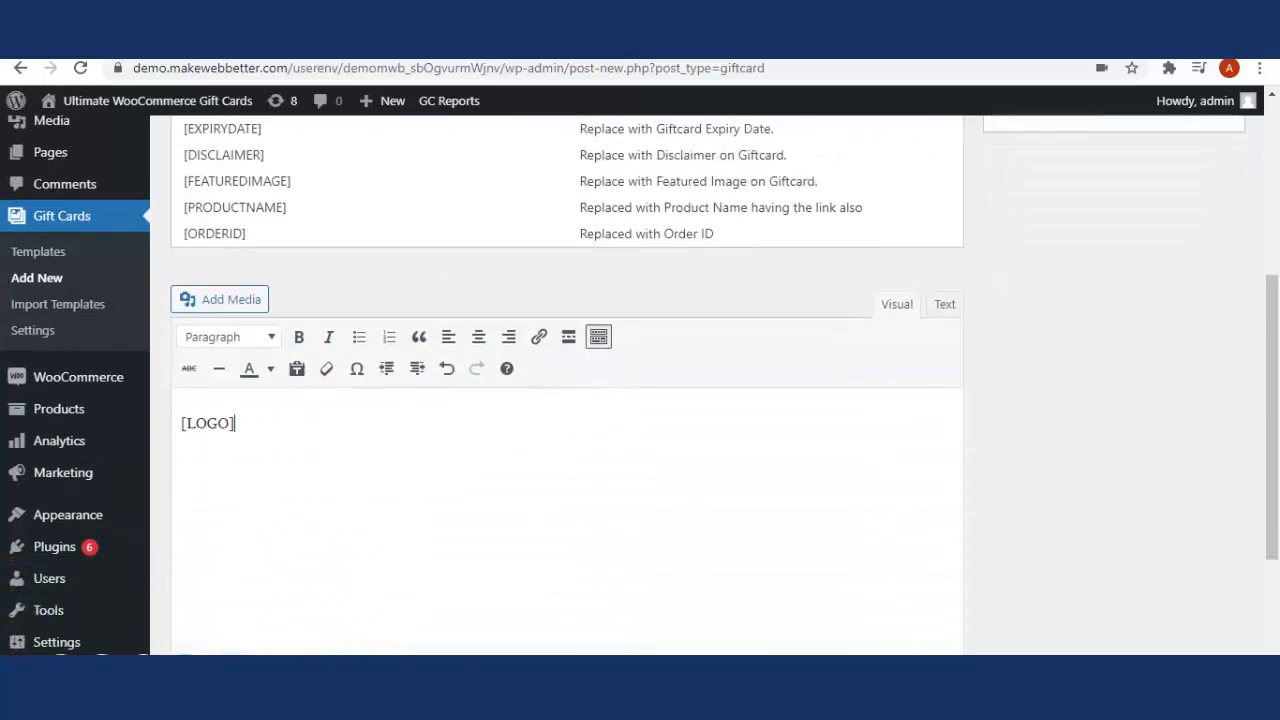
{"action": "left_click", "coordinate": [478, 340]}
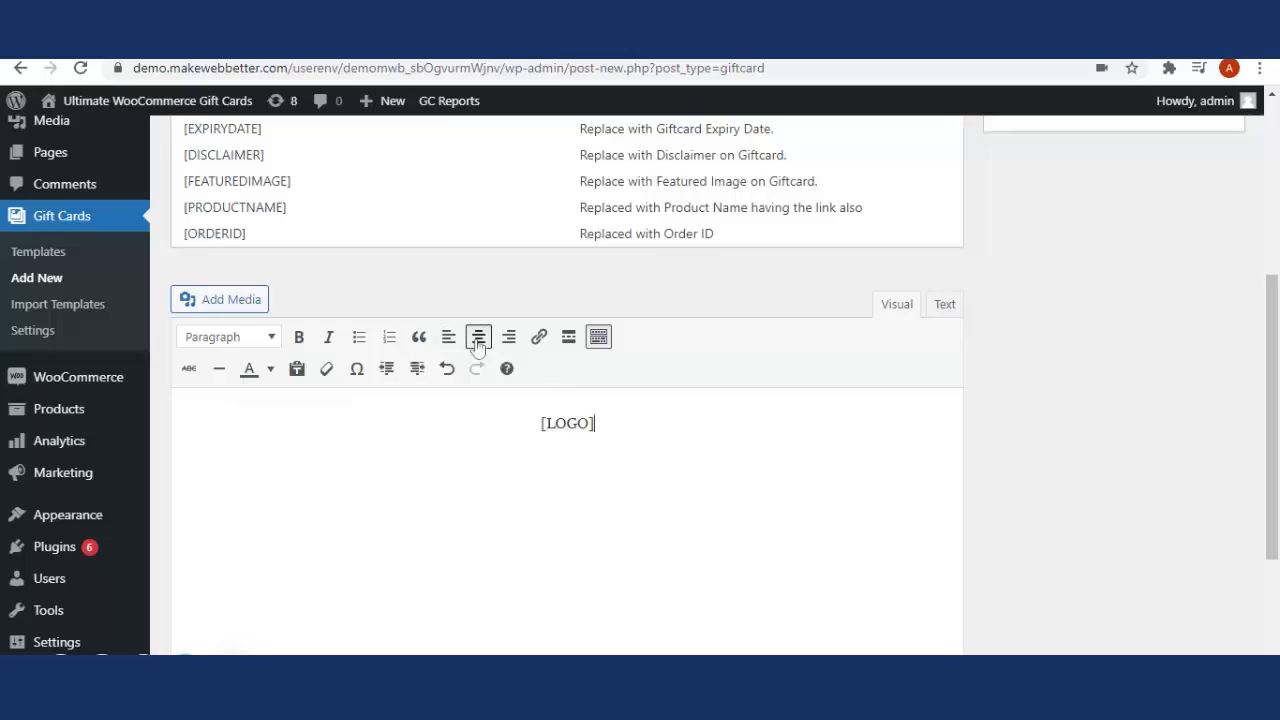
{"action": "left_click", "coordinate": [568, 338]}
- Copy the [COUPON] shortcode into the template body below the Read More divider and centre it
{"action": "scroll", "coordinate": [394, 486], "scroll_direction": "up", "scroll_amount": 3}
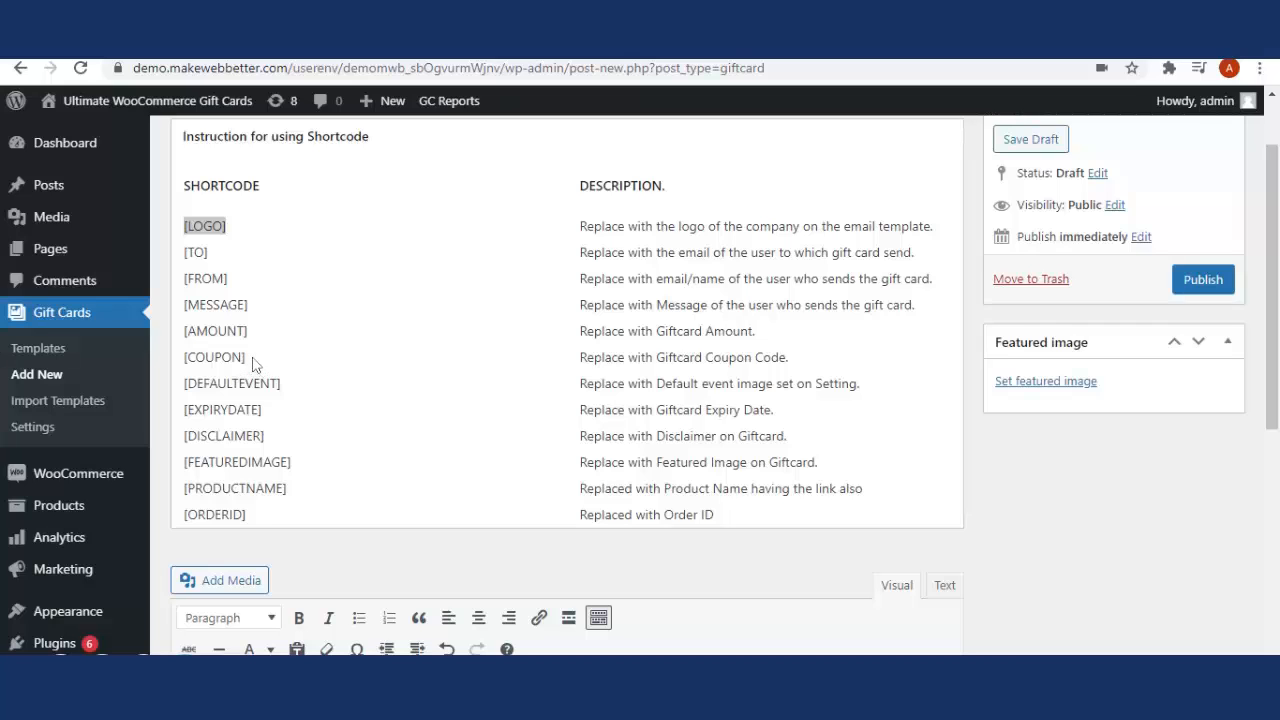
{"action": "left_click_drag", "start_coordinate": [250, 360], "coordinate": [183, 358]}
{"action": "key", "text": "ctrl+c"}
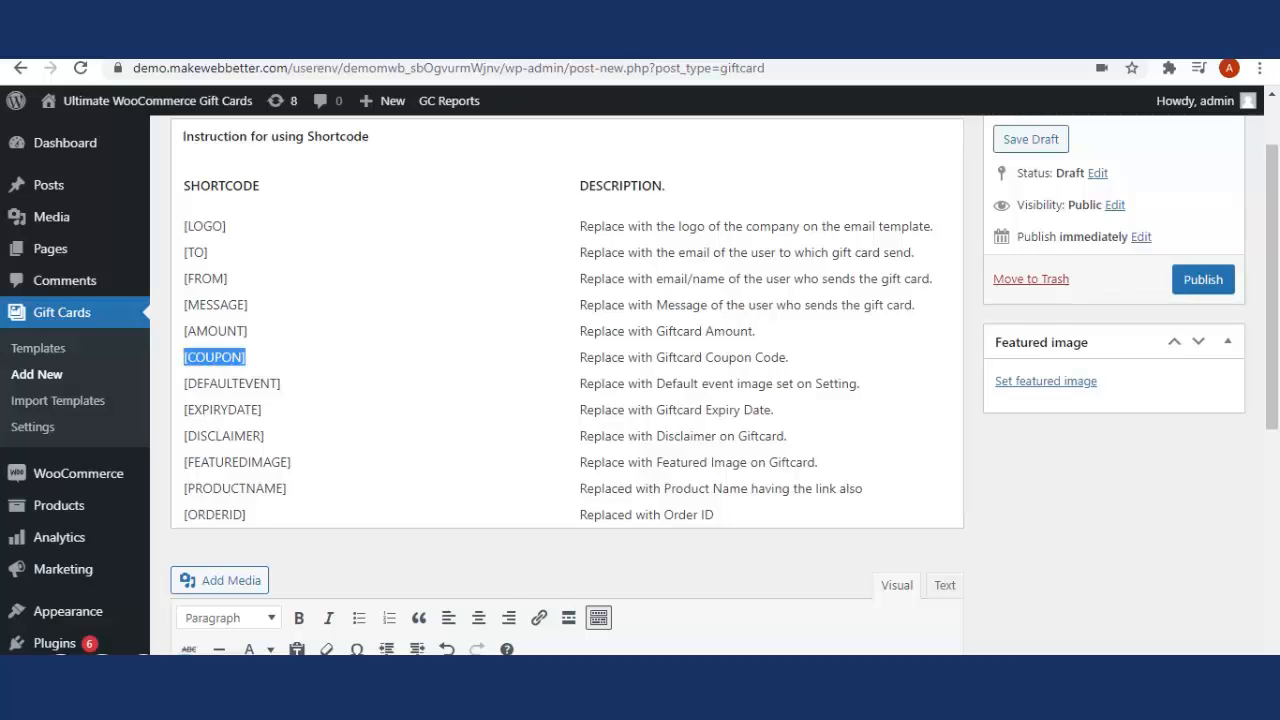
{"action": "scroll", "coordinate": [637, 440], "scroll_direction": "down", "scroll_amount": 5}
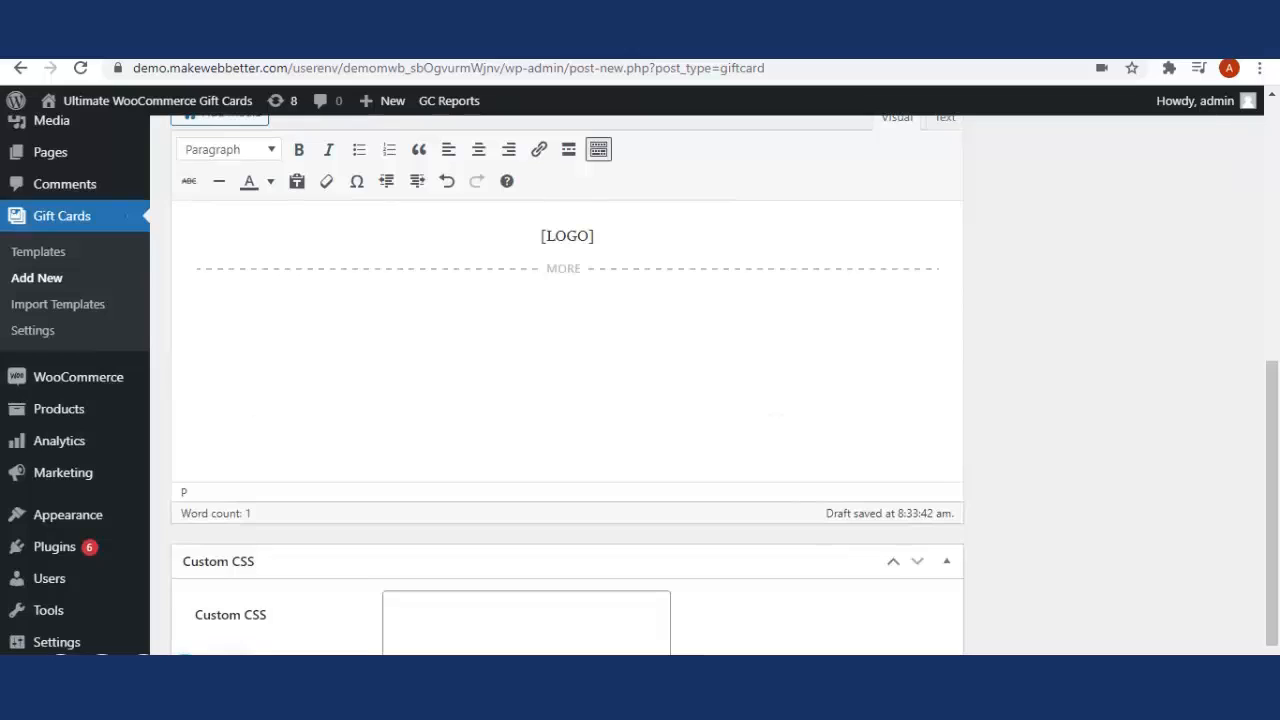
{"action": "key", "text": "ctrl+v"}
{"action": "left_click", "coordinate": [478, 152]}
{"action": "scroll", "coordinate": [584, 346], "scroll_direction": "up", "scroll_amount": 3}
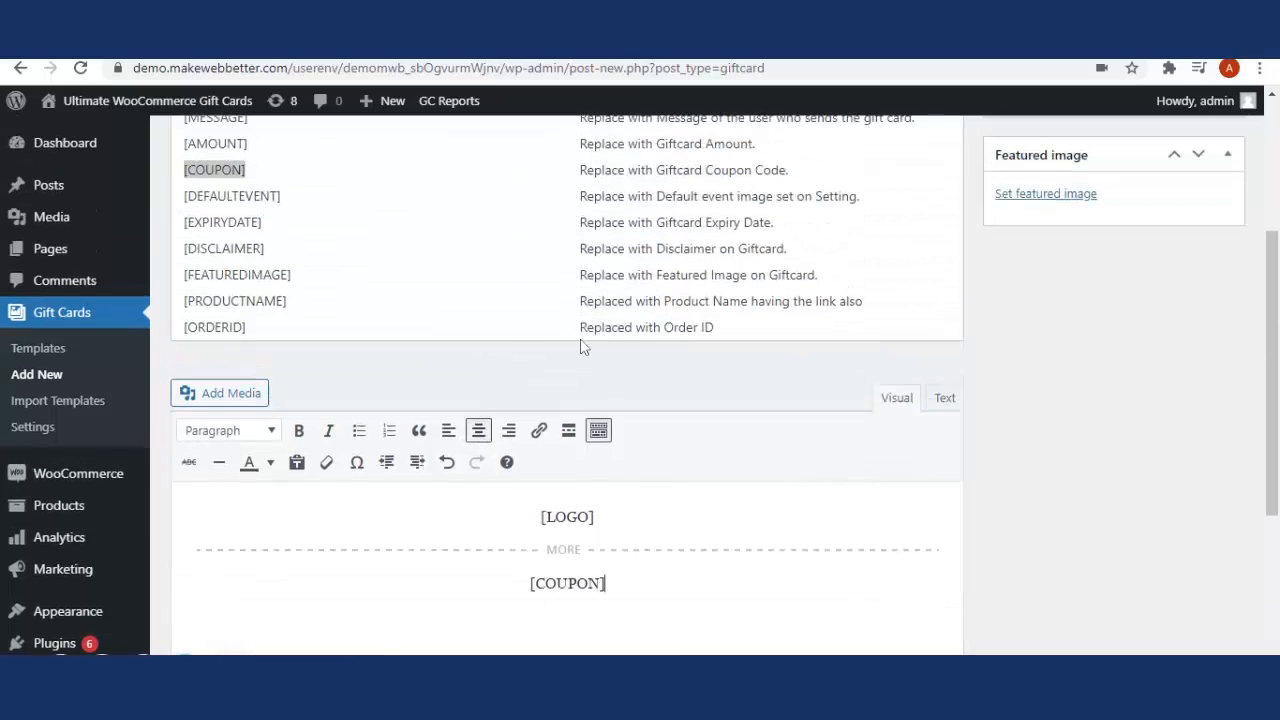
{"action": "scroll", "coordinate": [560, 348], "scroll_direction": "up", "scroll_amount": 2}
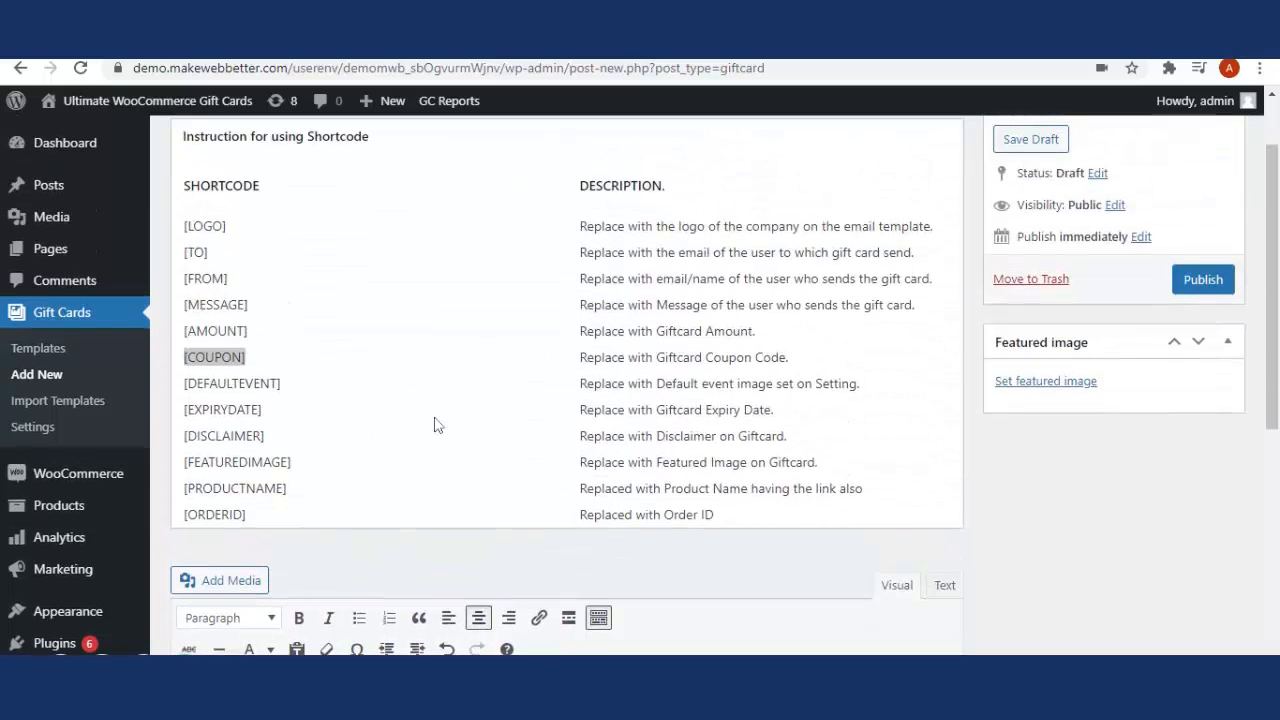
- Copy the [FEATUREDIMAGE] shortcode into the template body on its own centred line above [LOGO]
{"action": "scroll", "coordinate": [440, 424], "scroll_direction": "up", "scroll_amount": 1}
{"action": "scroll", "coordinate": [430, 421], "scroll_direction": "down", "scroll_amount": 2}
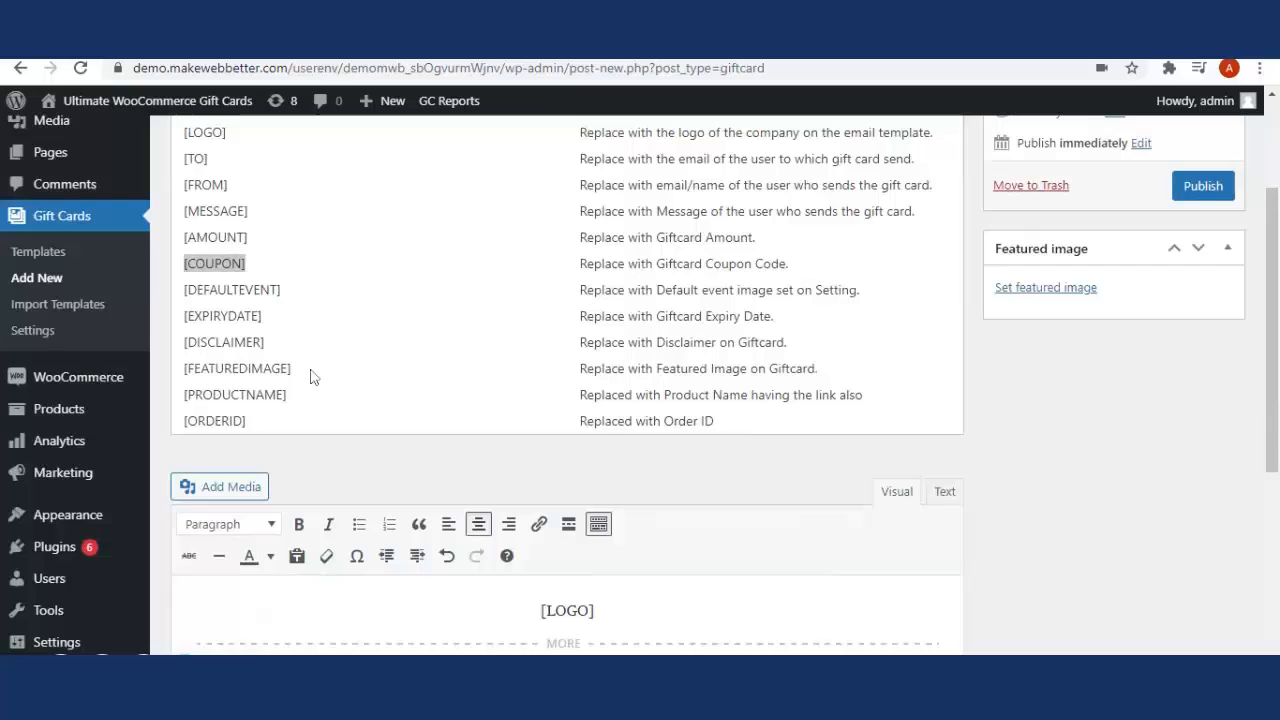
{"action": "left_click_drag", "start_coordinate": [310, 376], "coordinate": [198, 364]}
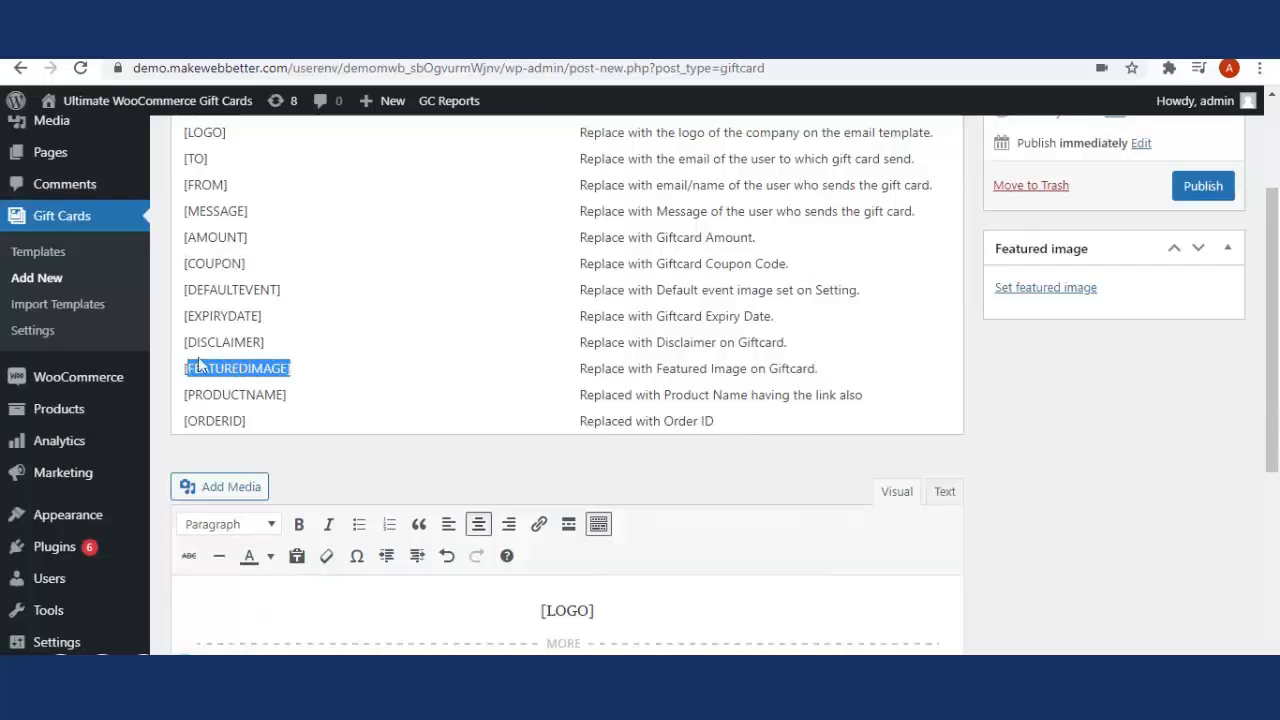
{"action": "scroll", "coordinate": [517, 474], "scroll_direction": "down", "scroll_amount": 5}
{"action": "scroll", "coordinate": [589, 306], "scroll_direction": "up", "scroll_amount": 2}
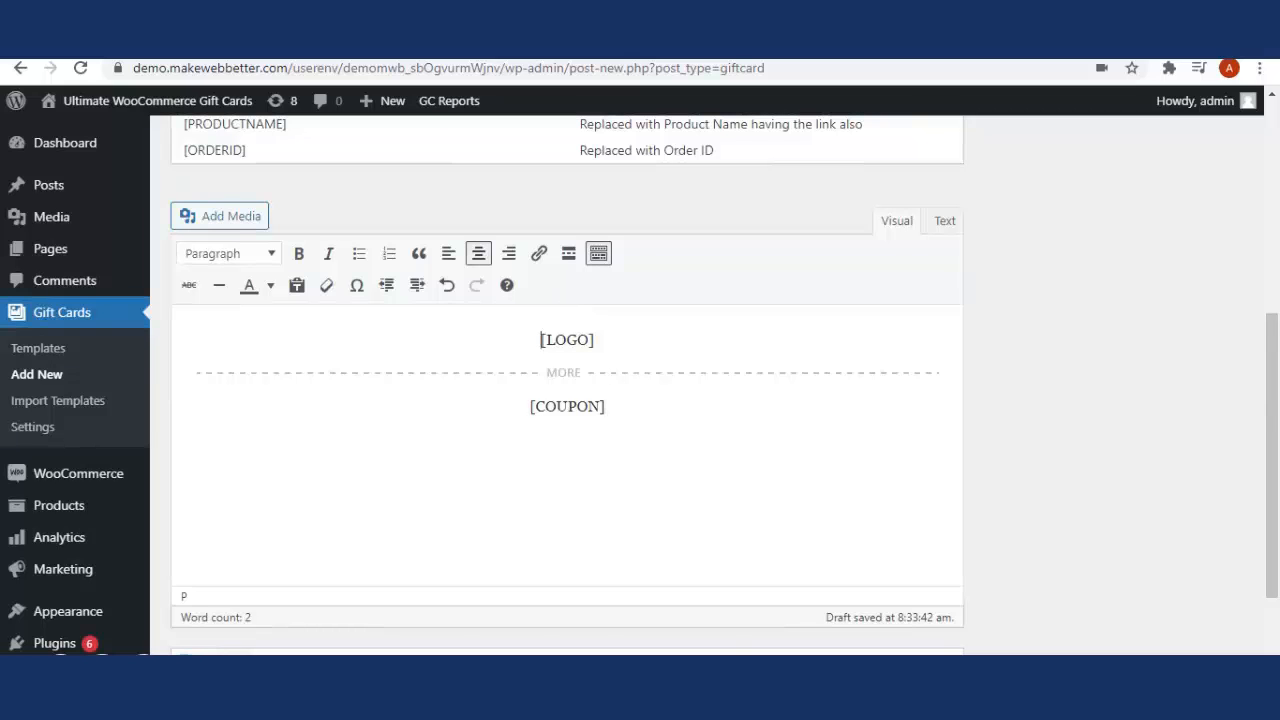
{"action": "key", "text": "Return"}
{"action": "type", "text": "FEATUREDIMAGE]"}
- Set the "Gift for You" picture gift121.png from the media library as the template's featured image
{"action": "scroll", "coordinate": [567, 385], "scroll_direction": "up", "scroll_amount": 3}
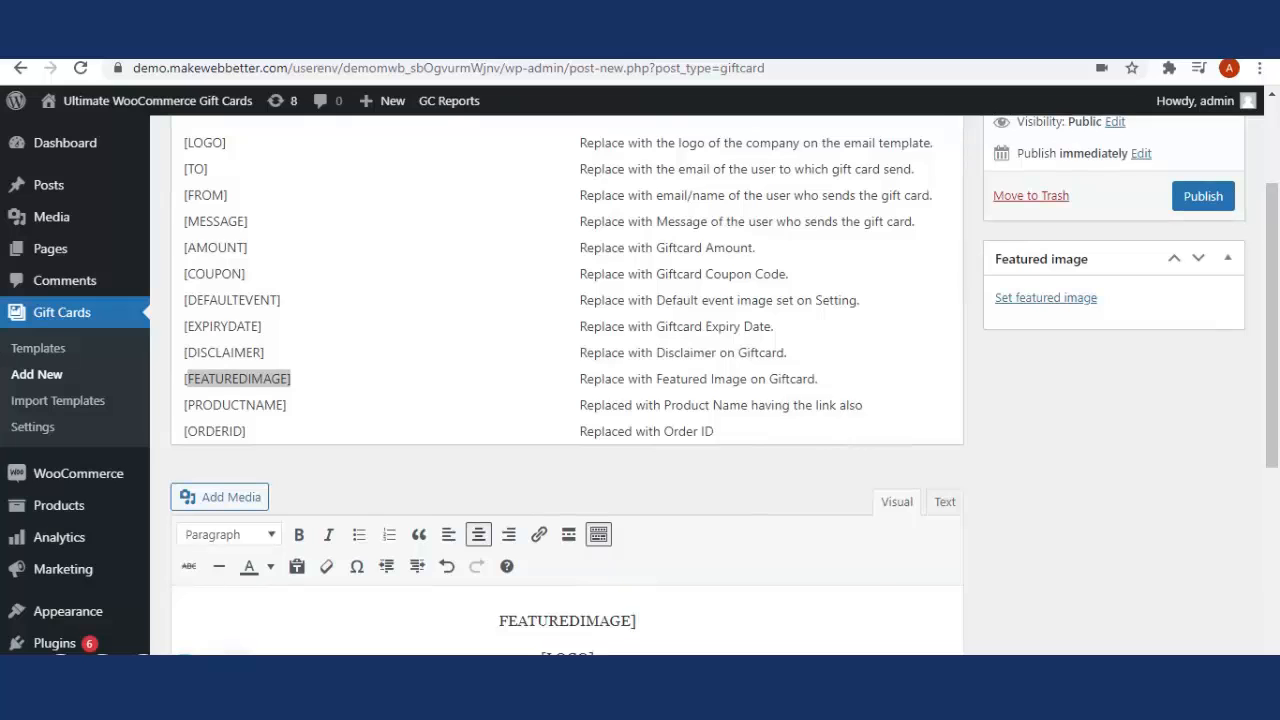
{"action": "scroll", "coordinate": [1062, 427], "scroll_direction": "up", "scroll_amount": 2}
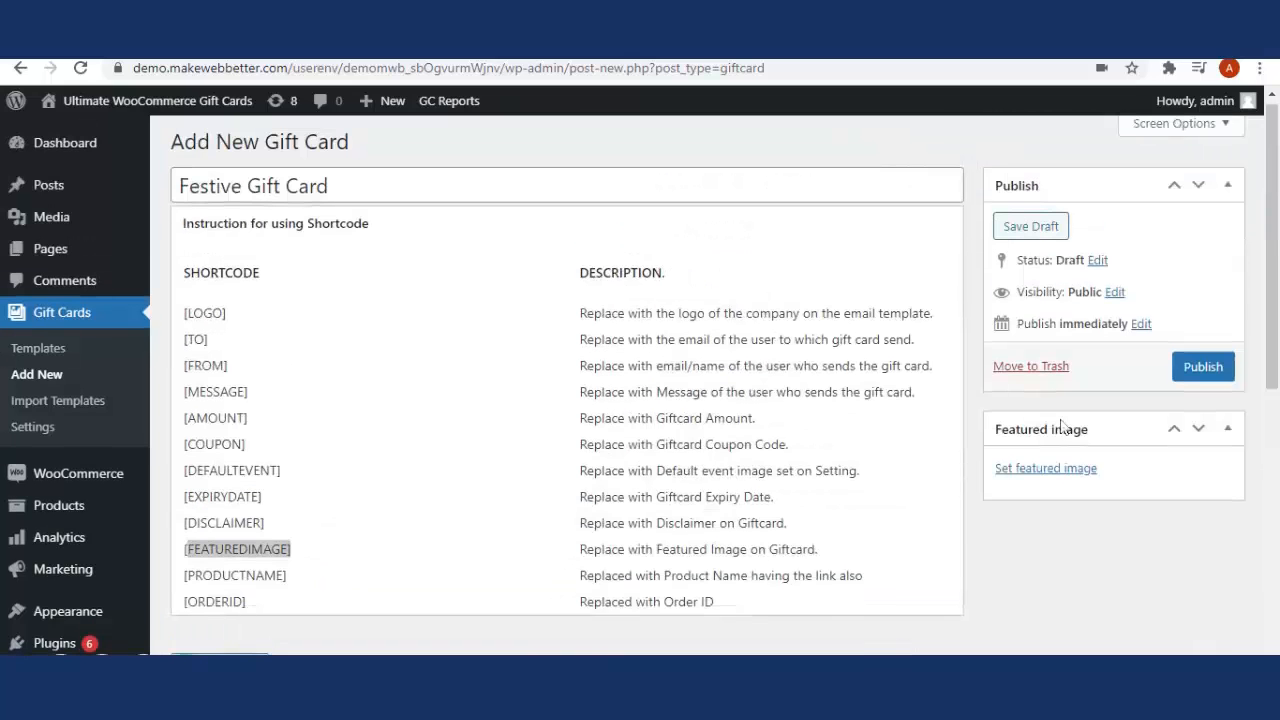
{"action": "left_click", "coordinate": [1046, 469]}
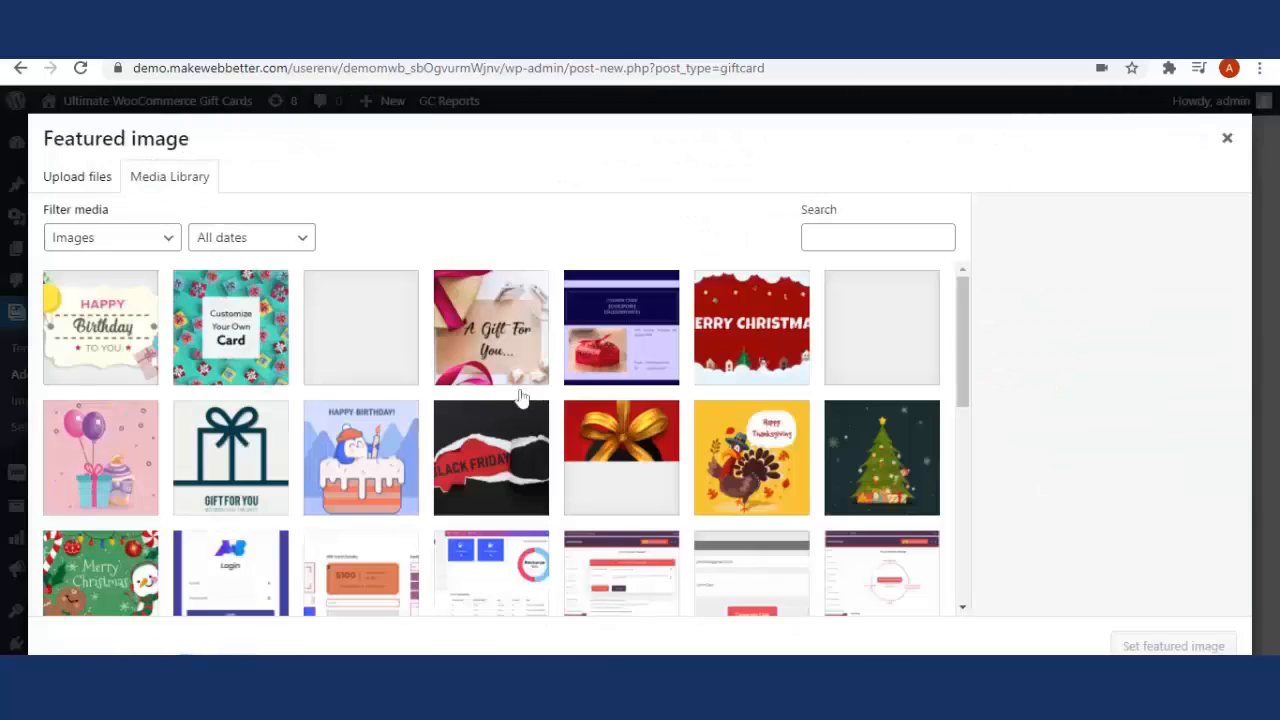
{"action": "left_click", "coordinate": [286, 461]}
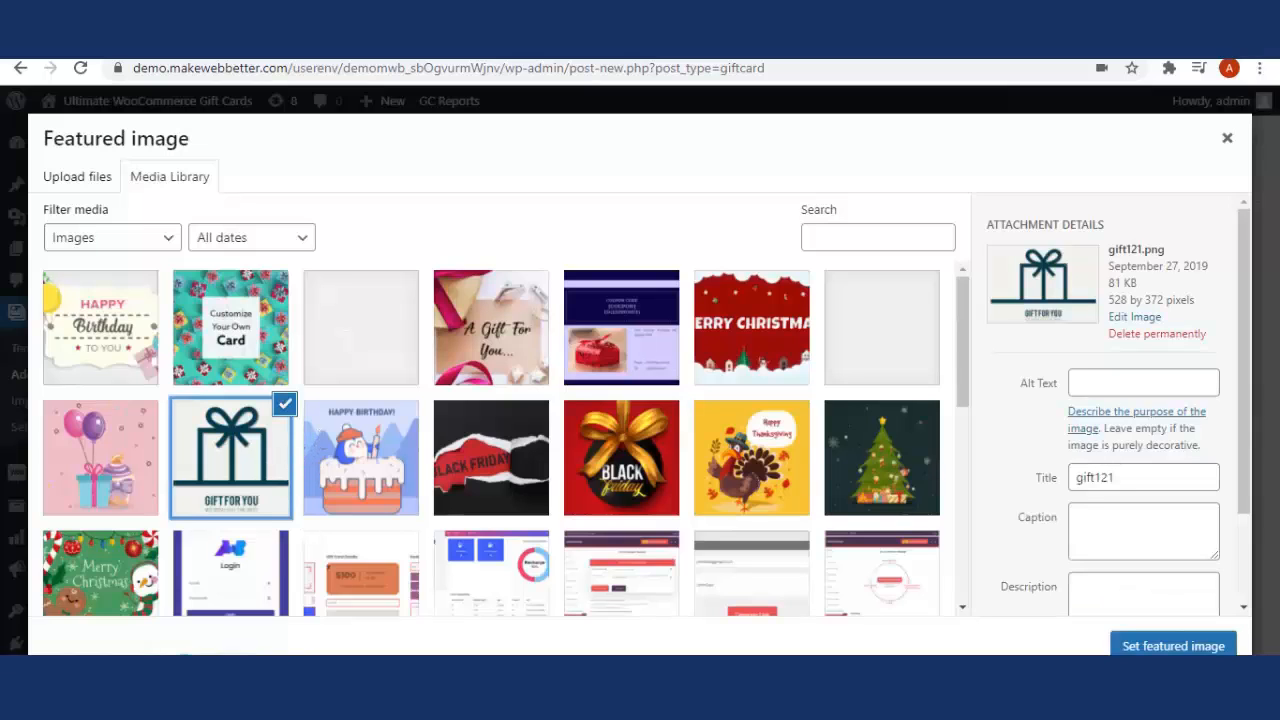
{"action": "left_click", "coordinate": [1174, 646]}
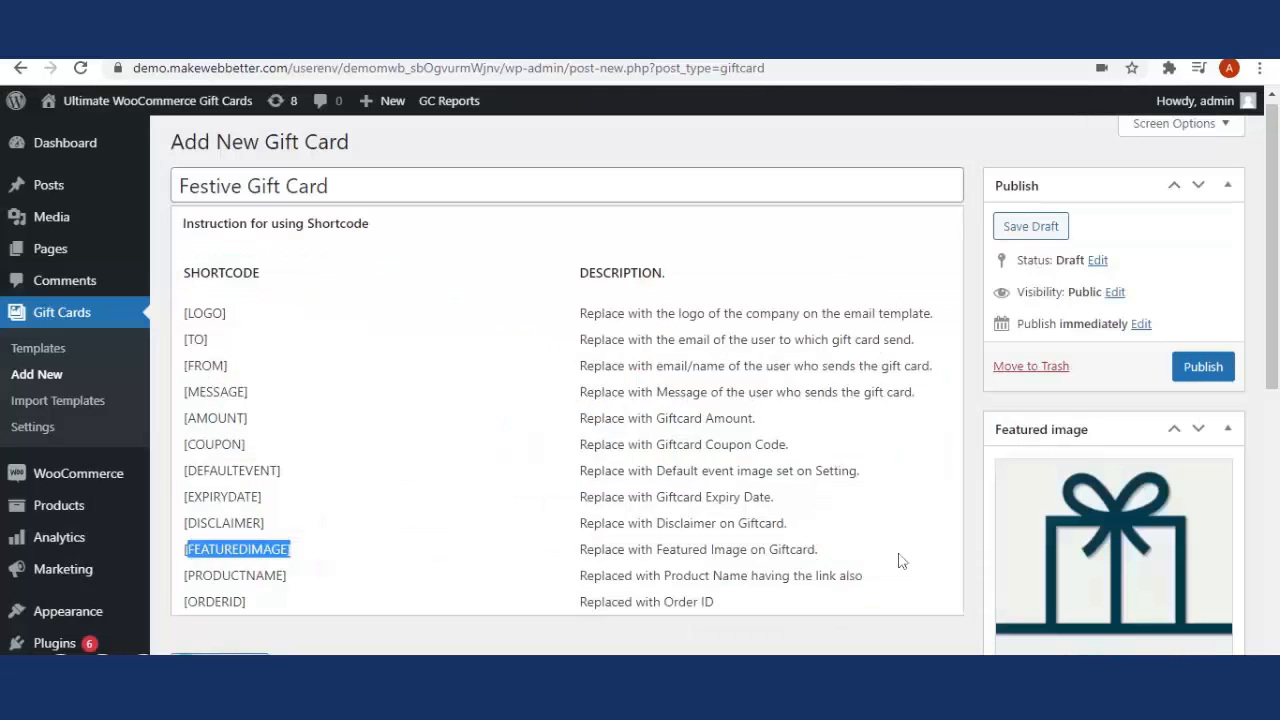
- Review the template's body and shortcode list, and publish the Festive Gift Card template
{"action": "scroll", "coordinate": [781, 413], "scroll_direction": "down", "scroll_amount": 8}
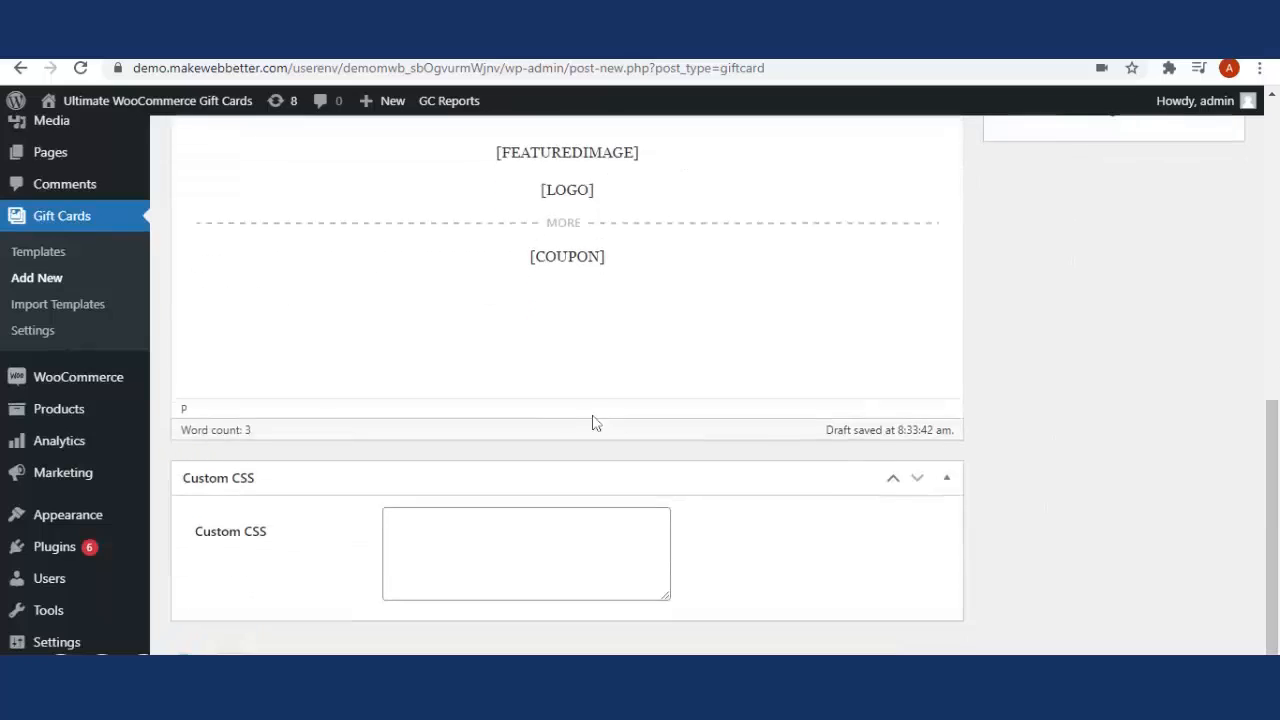
{"action": "scroll", "coordinate": [594, 423], "scroll_direction": "up", "scroll_amount": 3}
{"action": "scroll", "coordinate": [451, 374], "scroll_direction": "up", "scroll_amount": 5}
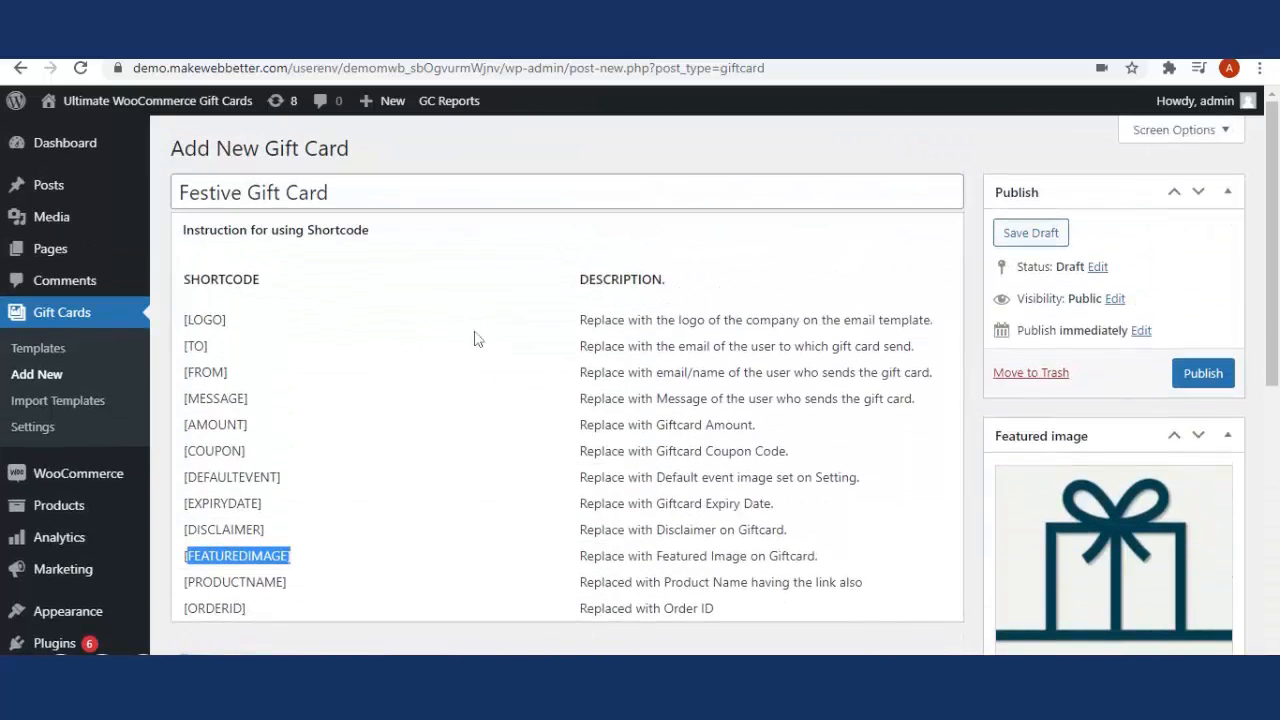
{"action": "scroll", "coordinate": [391, 394], "scroll_direction": "down", "scroll_amount": 3}
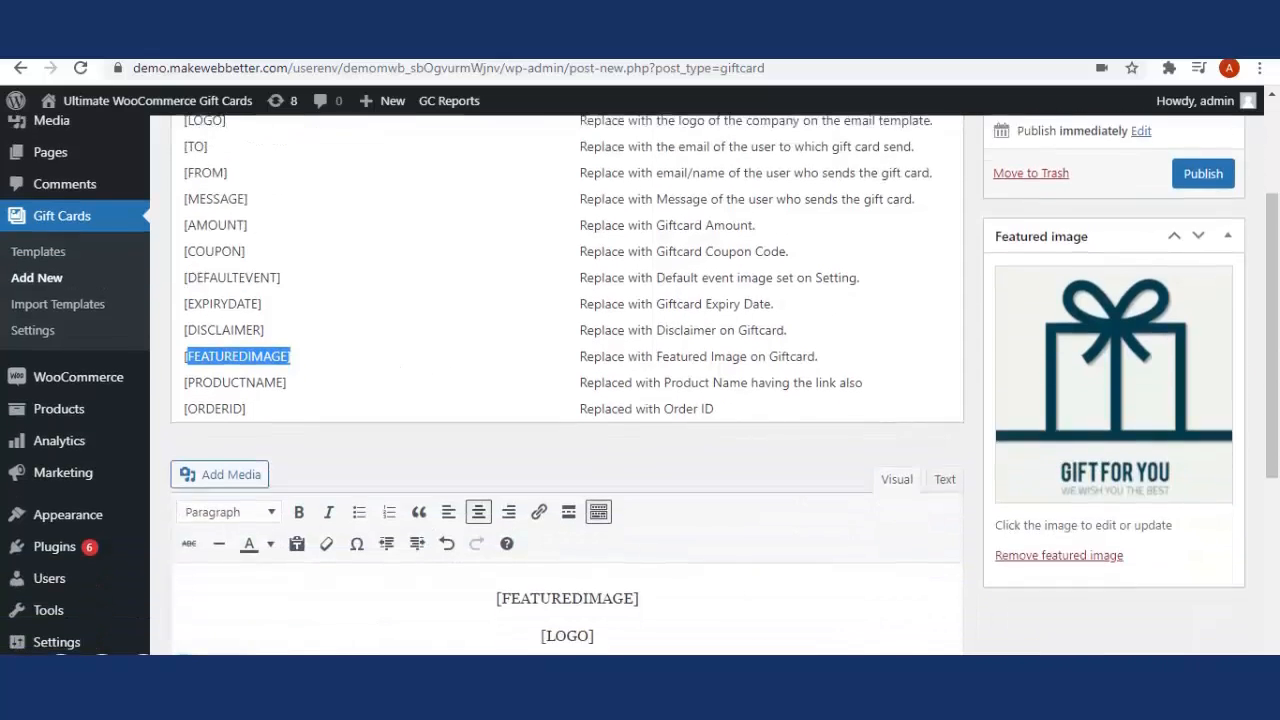
{"action": "scroll", "coordinate": [903, 390], "scroll_direction": "up", "scroll_amount": 2}
{"action": "scroll", "coordinate": [903, 390], "scroll_direction": "up", "scroll_amount": 1}
{"action": "left_click", "coordinate": [1203, 372]}
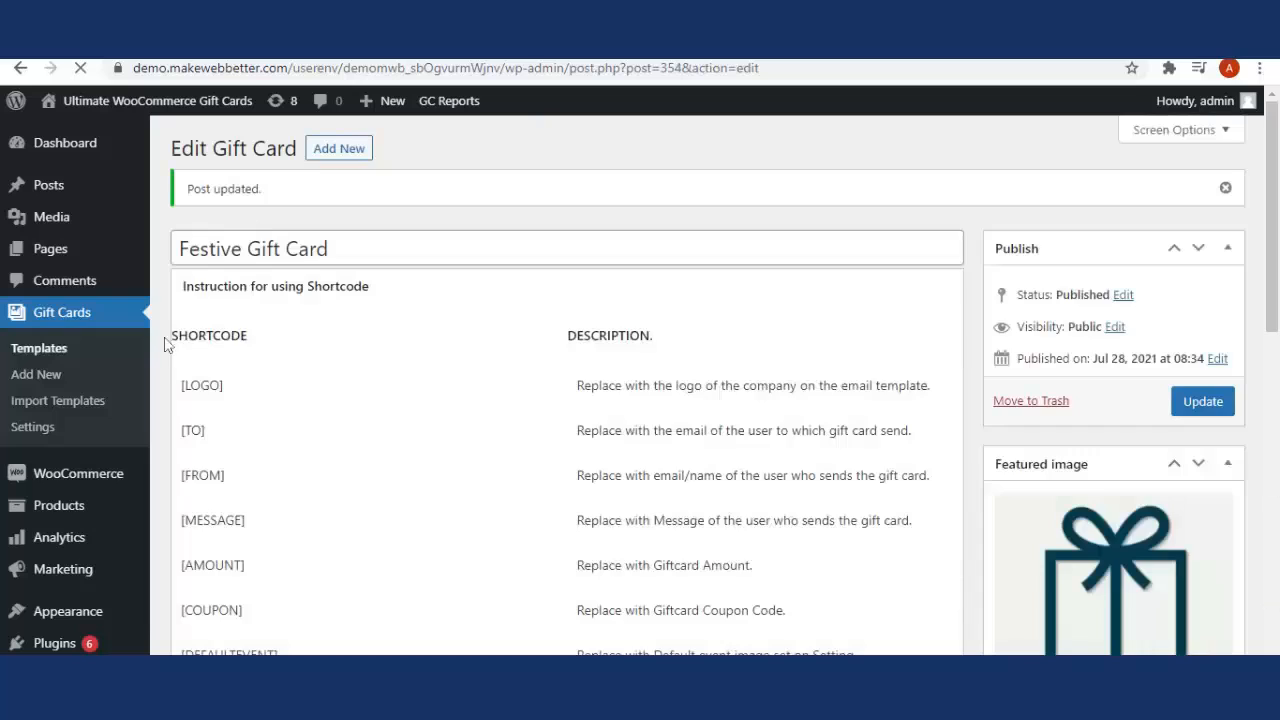
- Preview the Festive Gift Card from the templates list down to its coupon code, and close the preview
{"action": "left_click", "coordinate": [54, 350]}
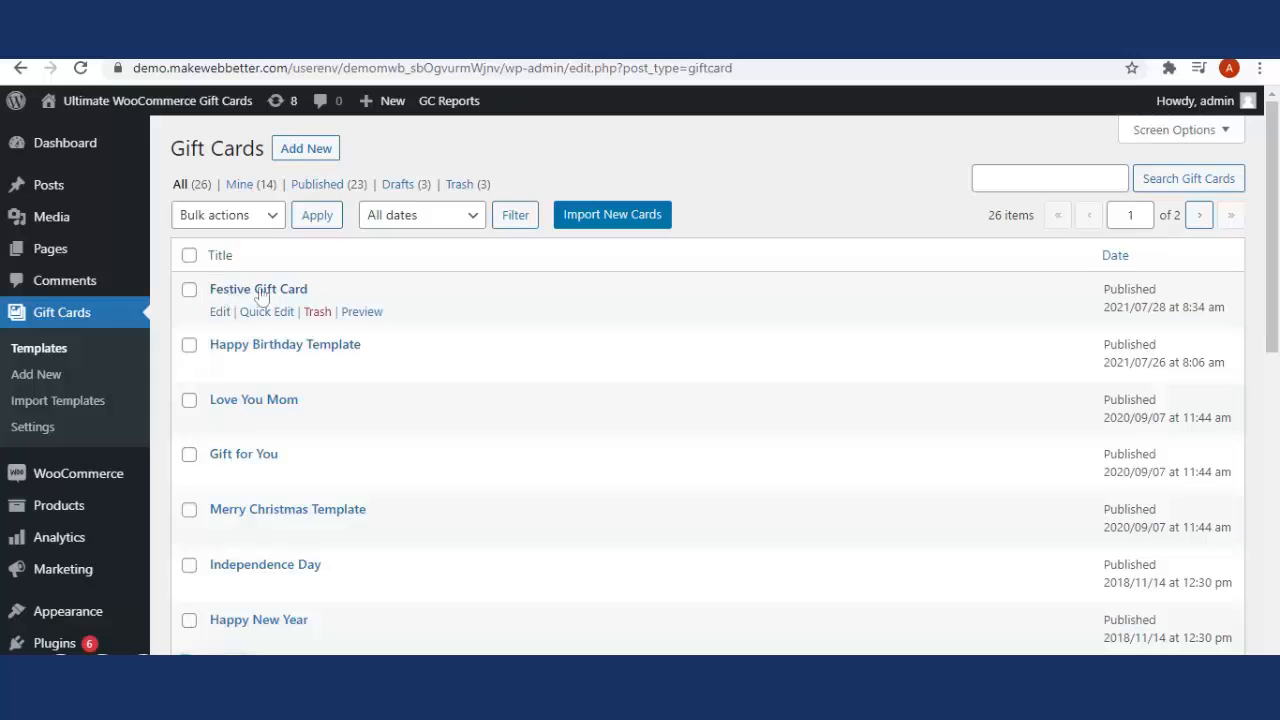
{"action": "left_click", "coordinate": [364, 313]}
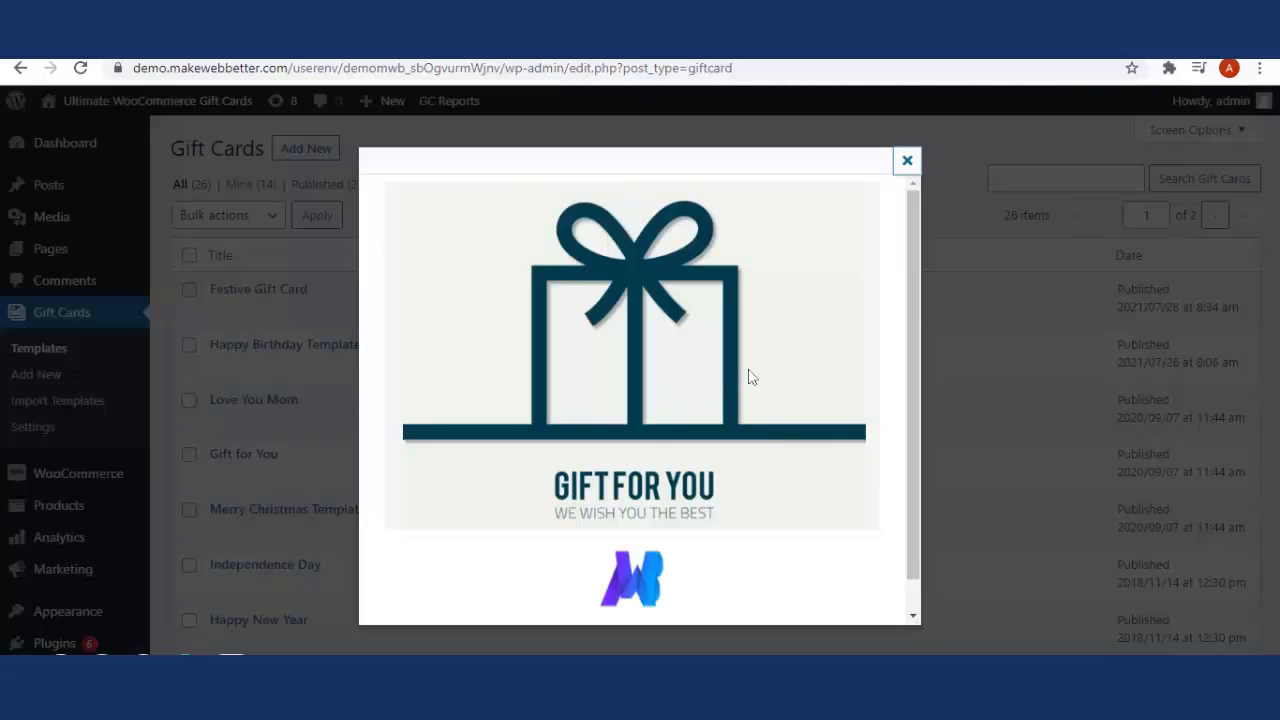
{"action": "scroll", "coordinate": [752, 377], "scroll_direction": "down", "scroll_amount": 1}
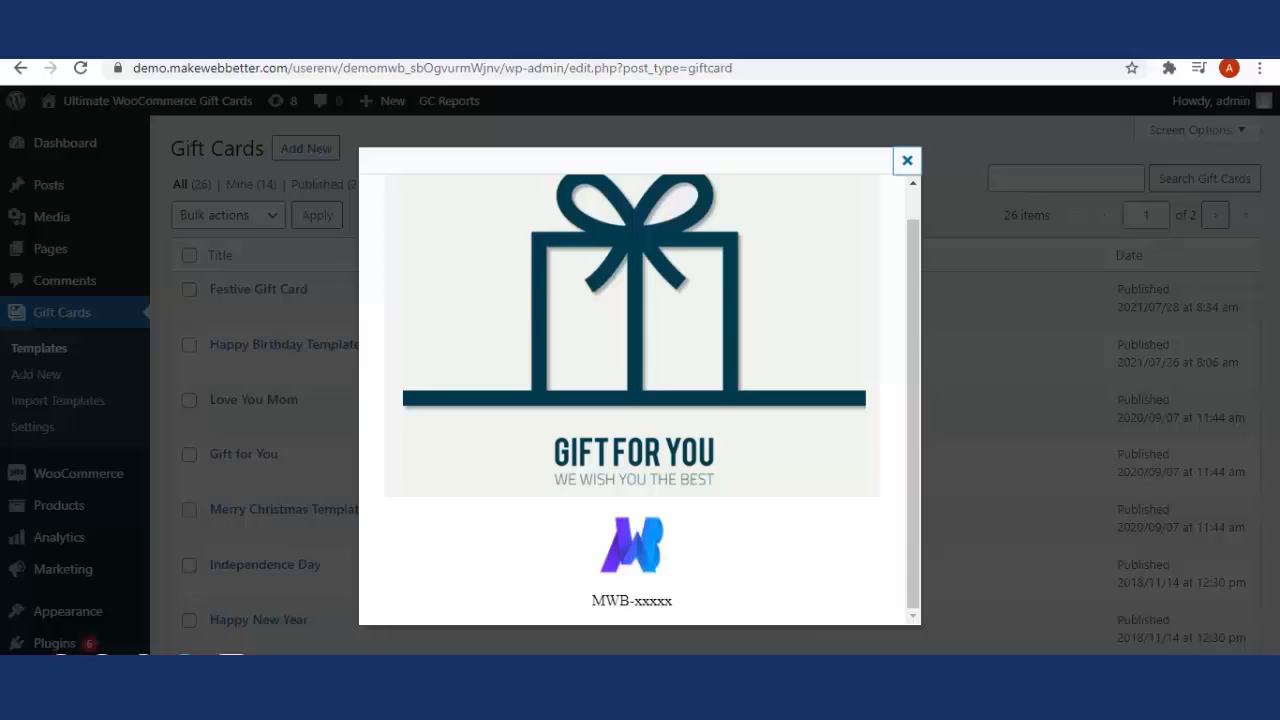
{"action": "left_click", "coordinate": [907, 161]}
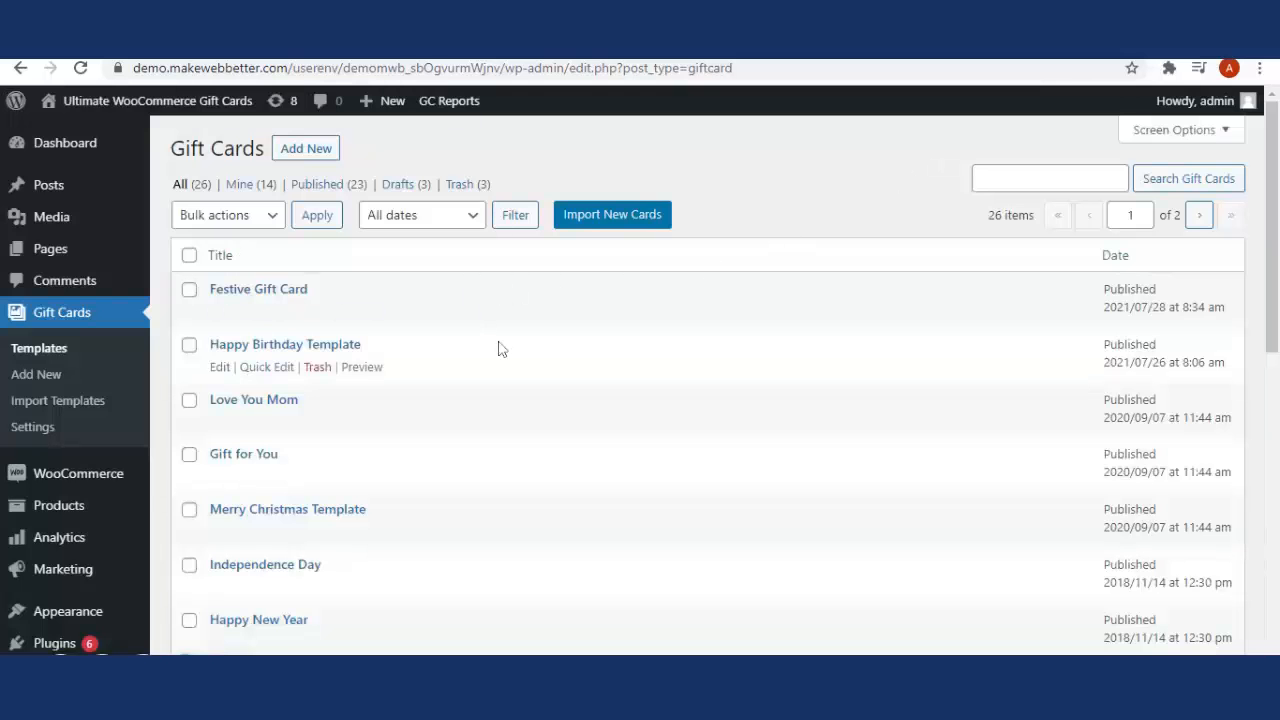